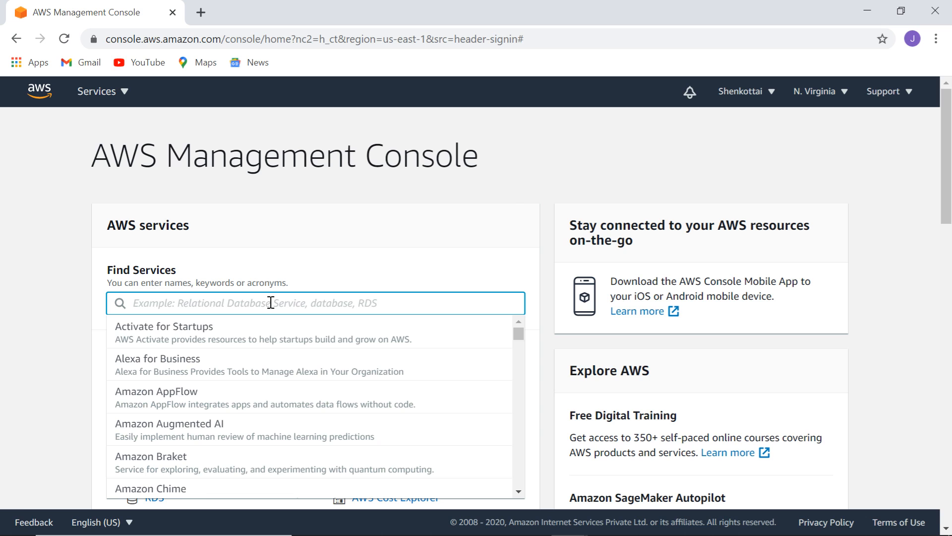
Open the S3 Buckets page and open Simple Notification Service in a second browser tab.
text(s3)
click(211, 343)
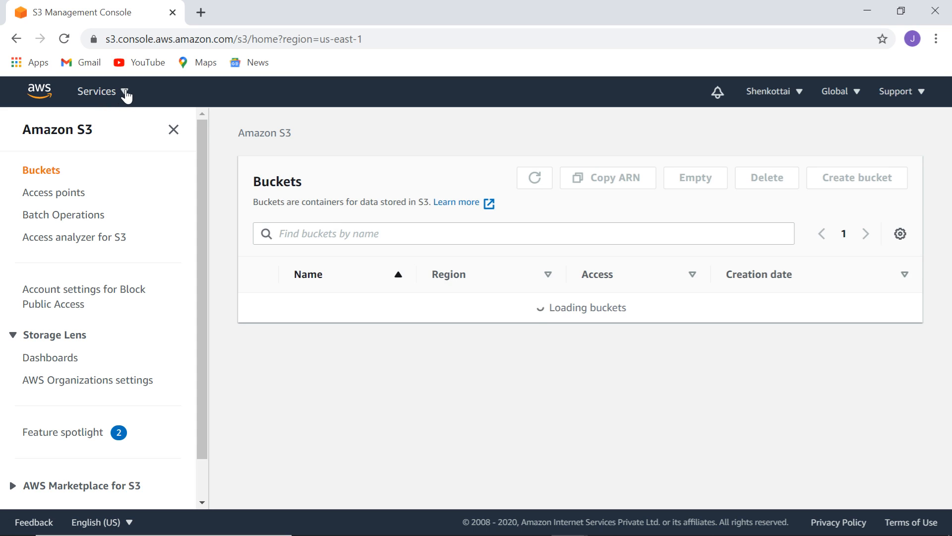
click(126, 93)
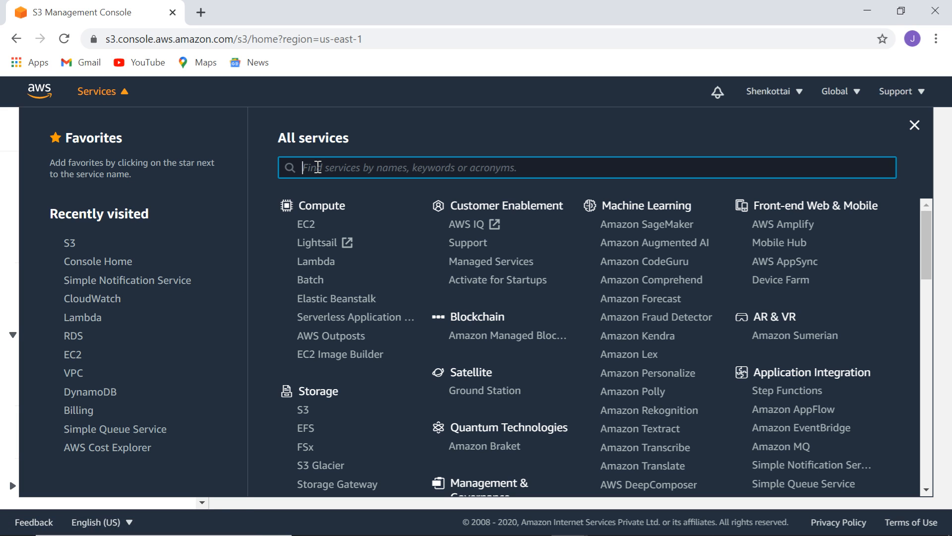
text(sN)
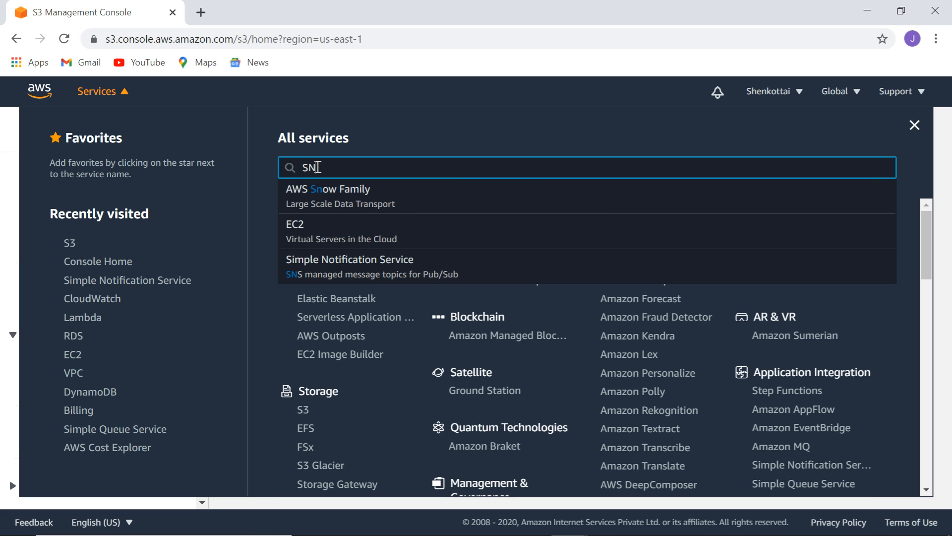
text(S)
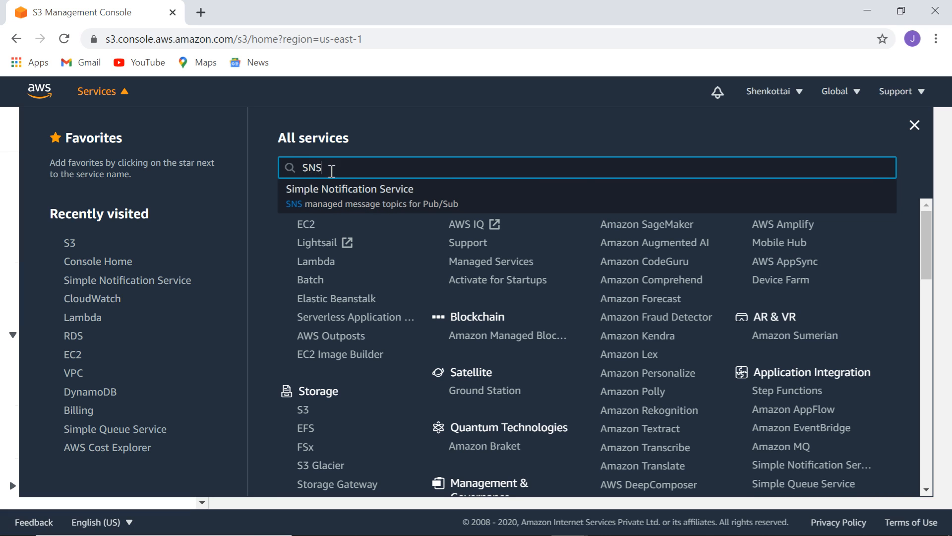
right_click(349, 193)
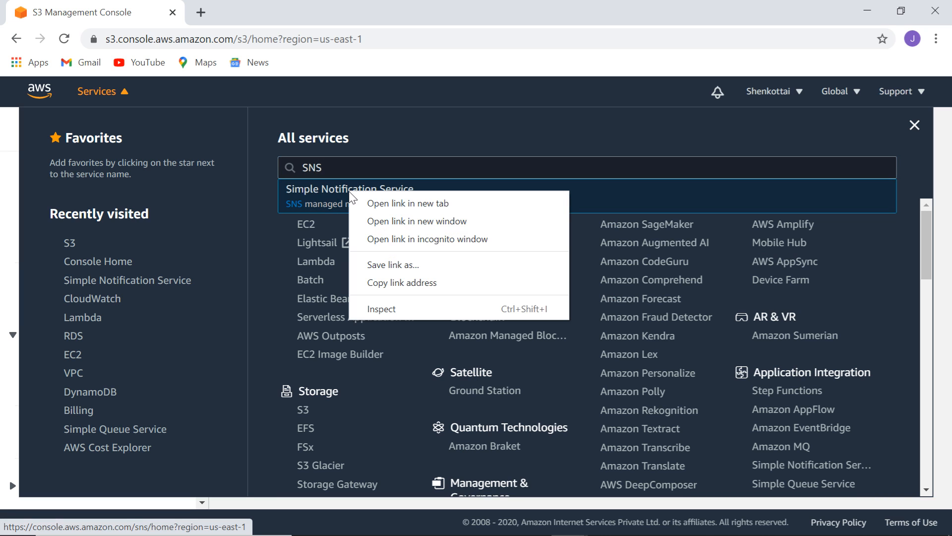
click(386, 208)
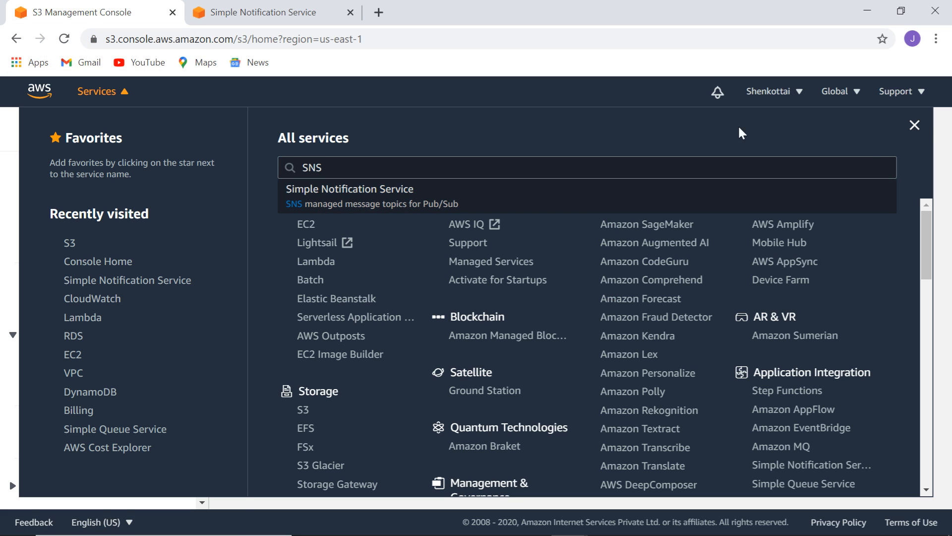
click(916, 124)
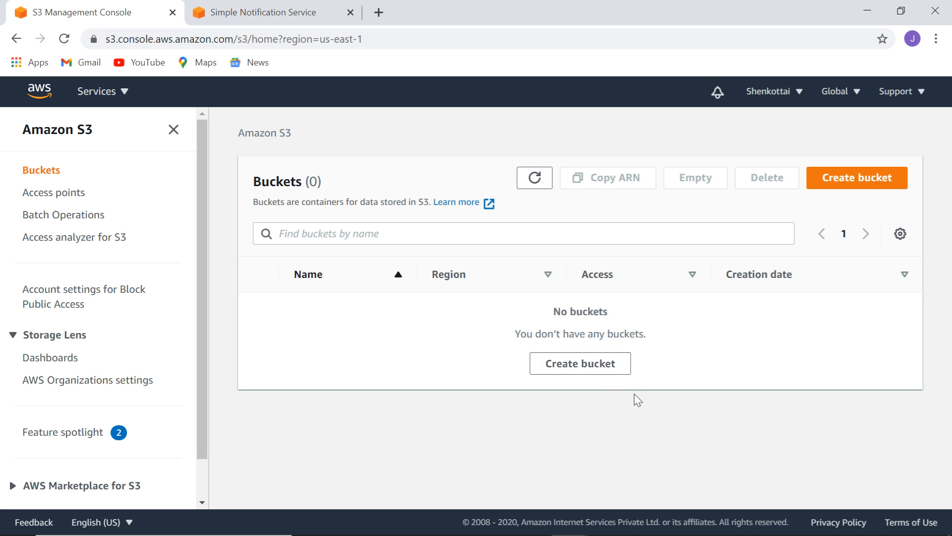
Create the bucket s3uploads-myspecialbucketname-00989 in US East (N. Virginia) with default non-public settings.
click(571, 366)
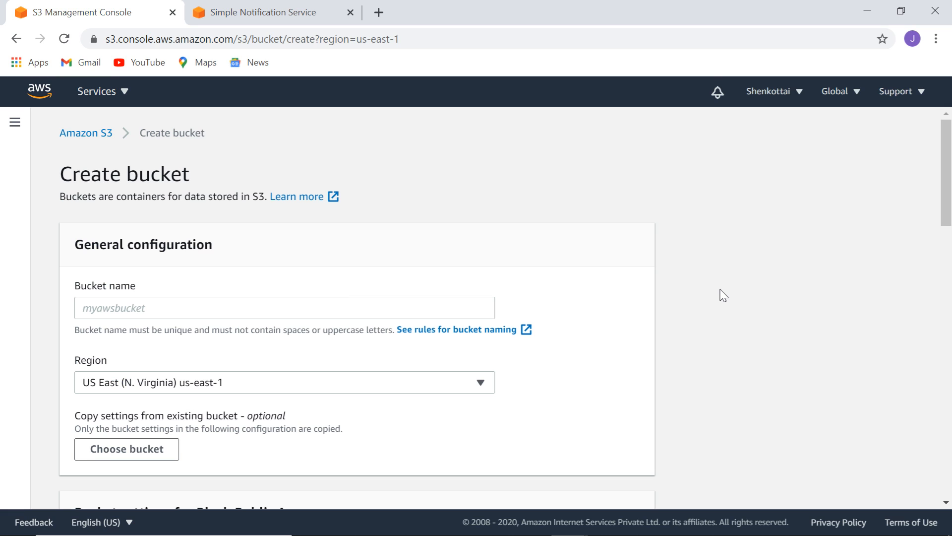
click(367, 310)
text(s3uploads-myspecialbucketname)
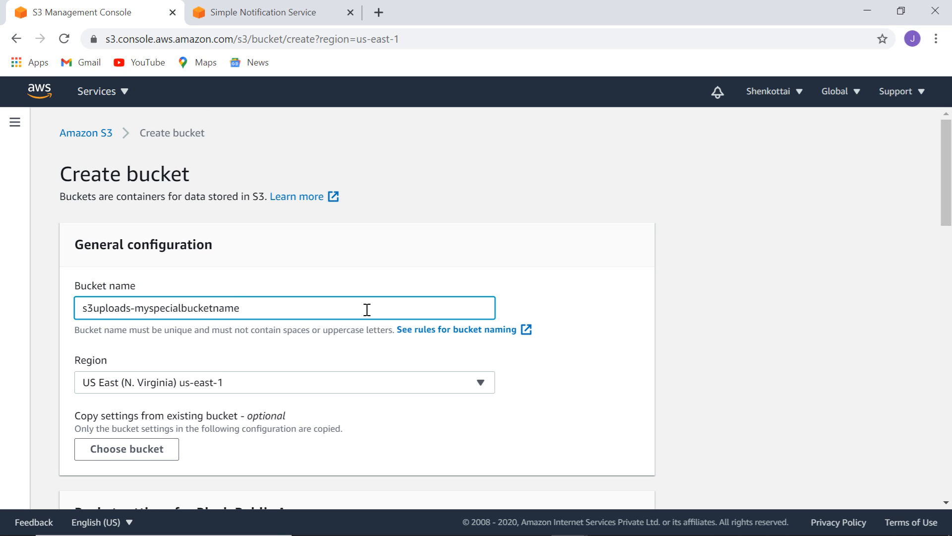
text(--000)
key(BackSpace)
key(BackSpace)
key(BackSpace)
text(0989)
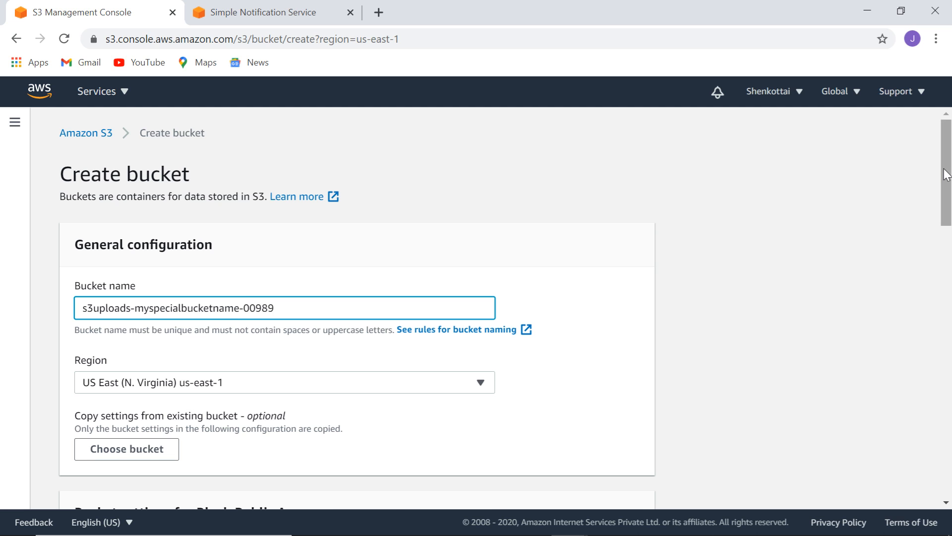
drag(945, 174, 946, 469)
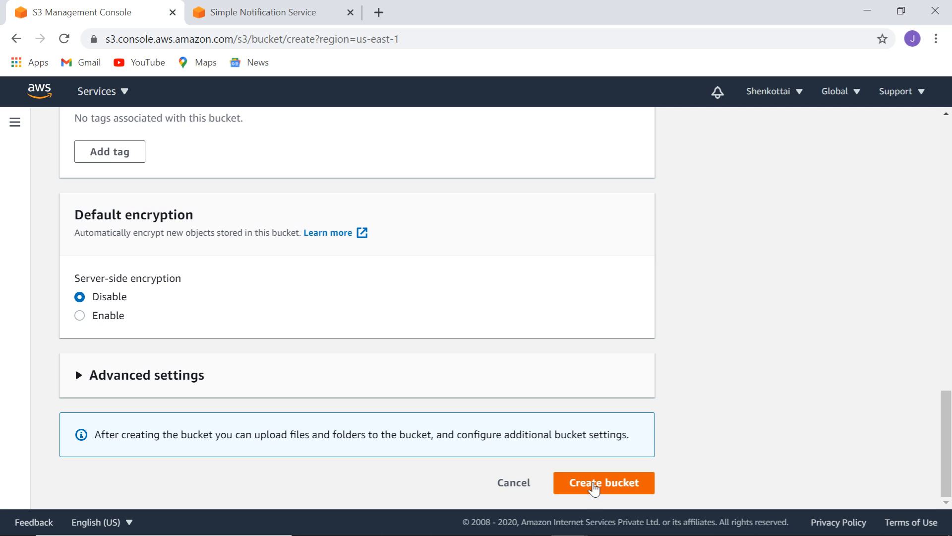
click(594, 486)
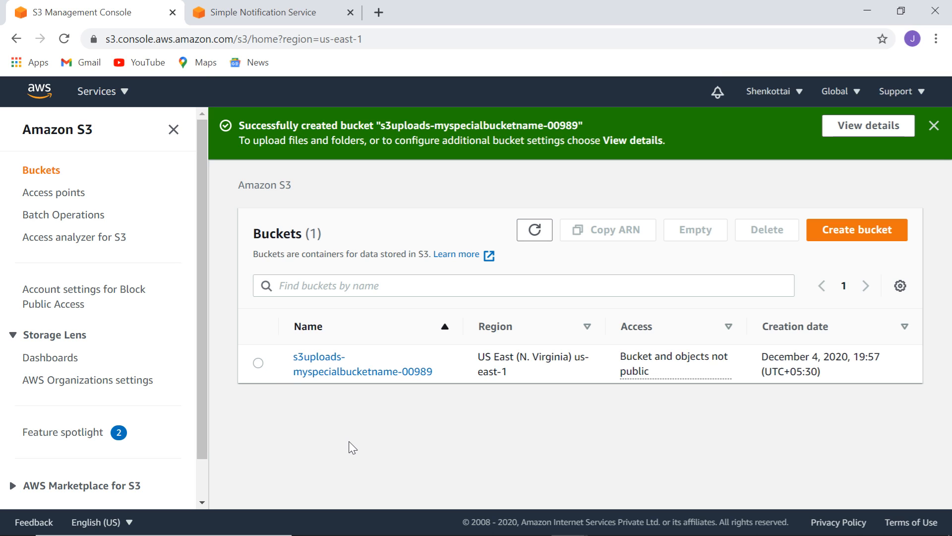
Create a Standard SNS topic with name and display name both set to S3Events.
click(281, 17)
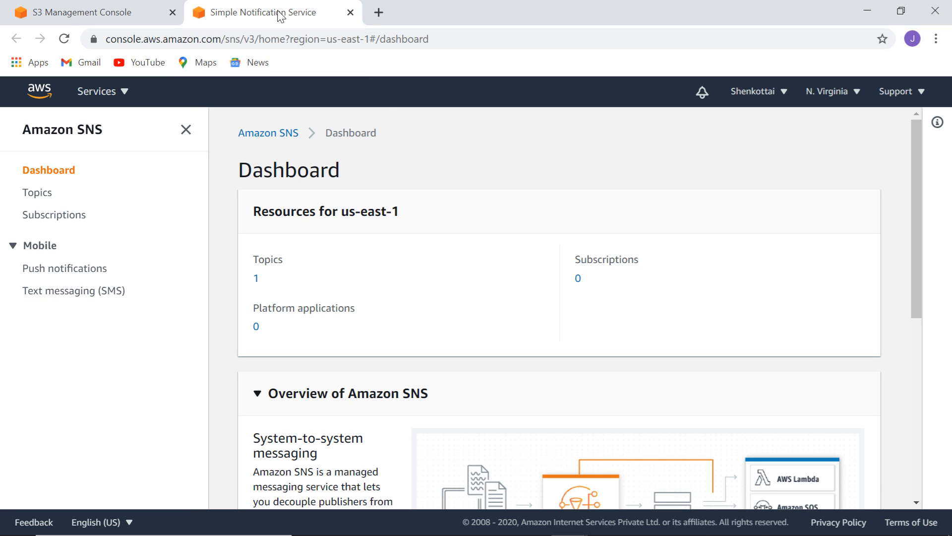
click(40, 195)
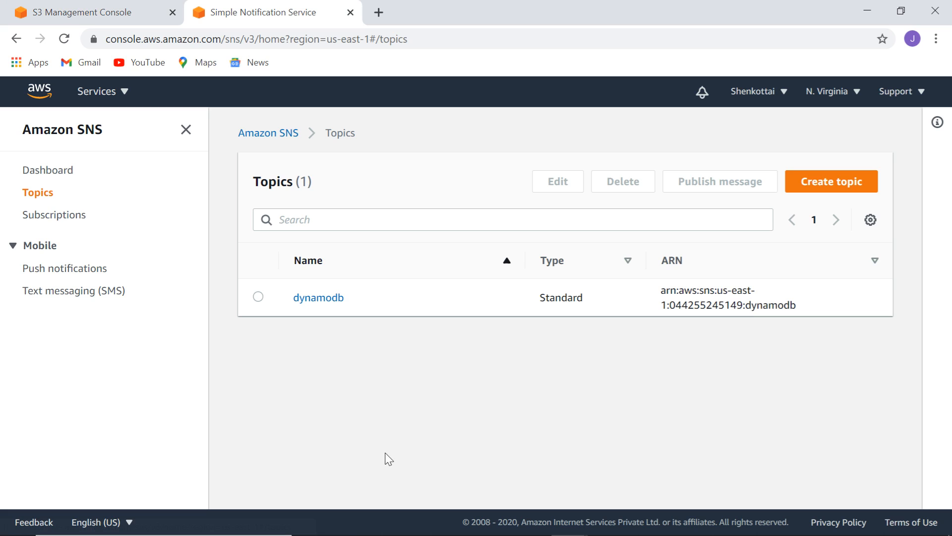
click(837, 185)
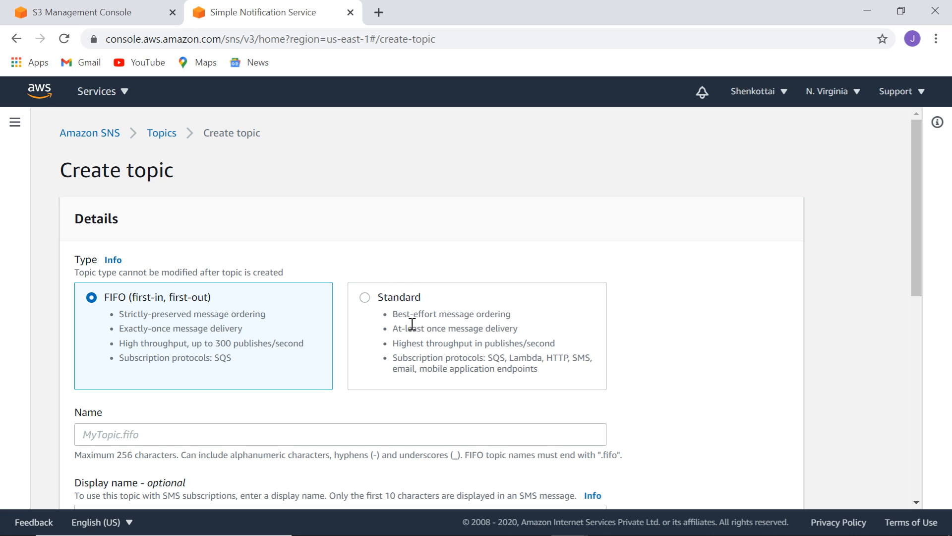
click(367, 304)
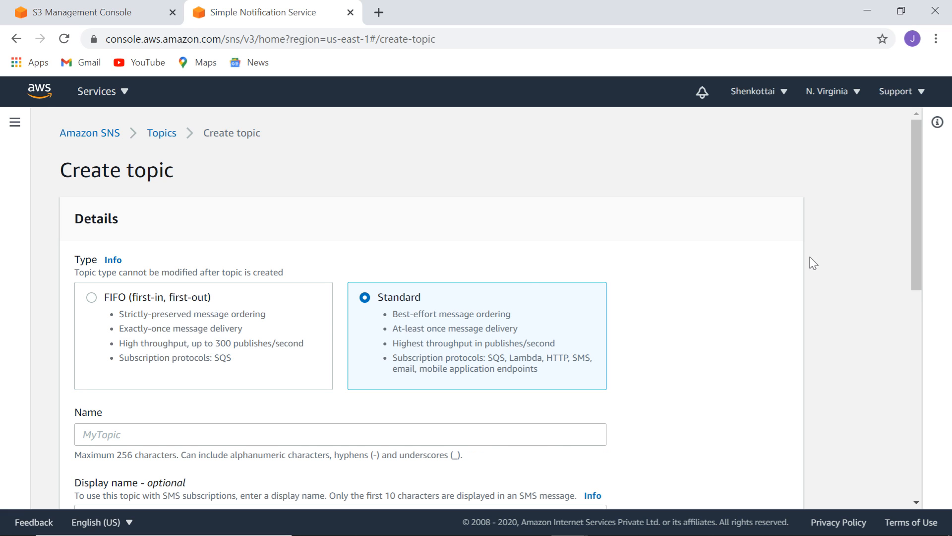
drag(914, 199, 932, 286)
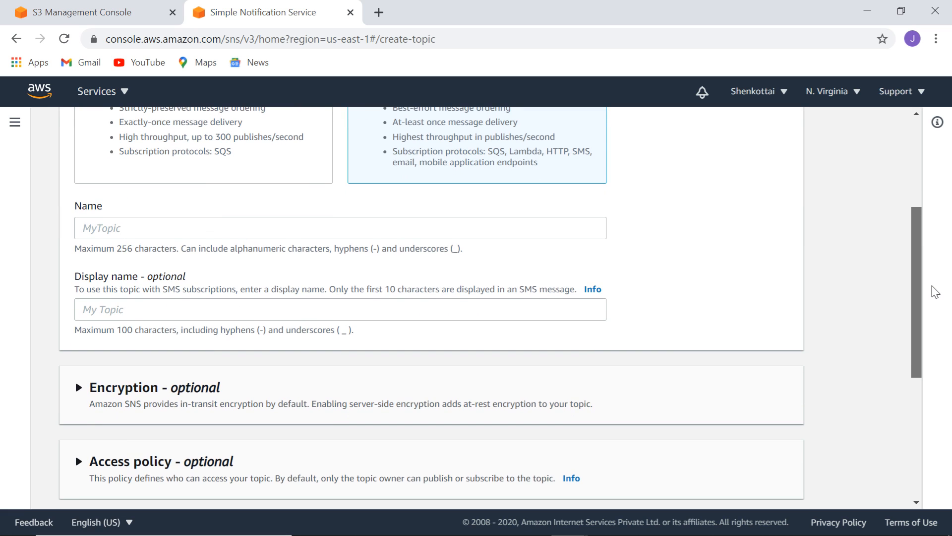
click(473, 230)
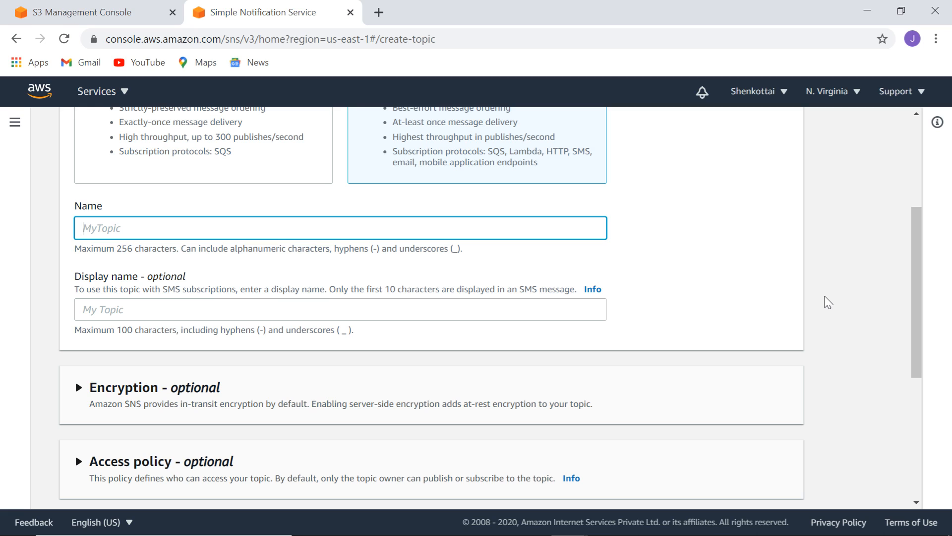
text(S3Events)
click(496, 312)
text(S3Events)
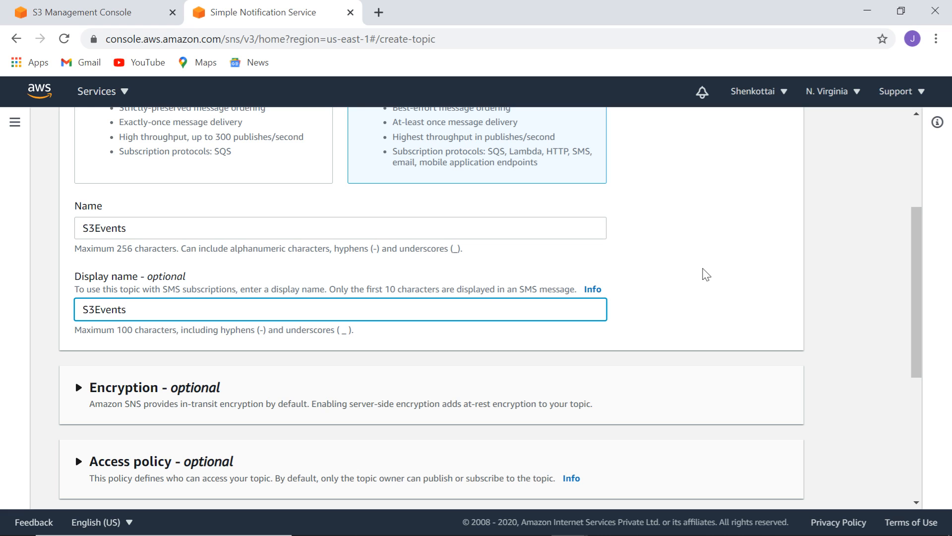
drag(920, 257, 926, 461)
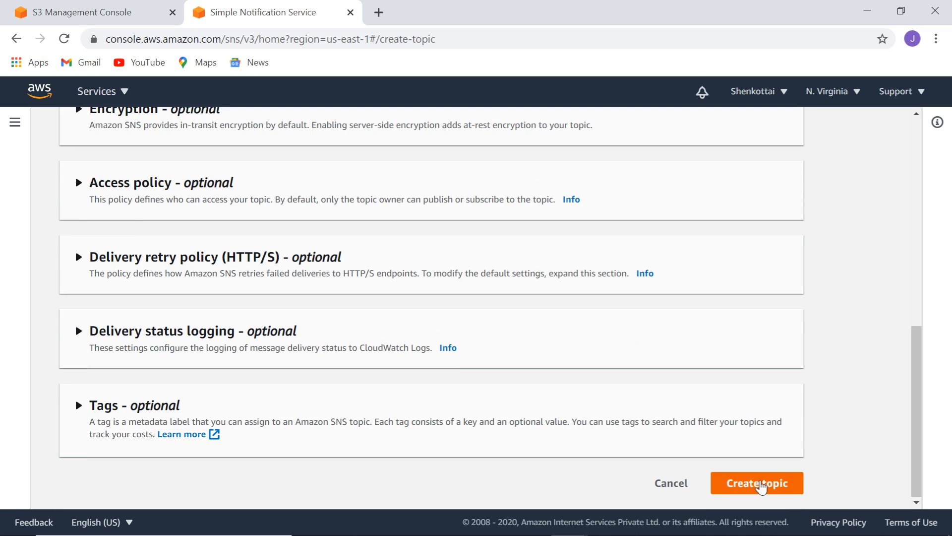
click(761, 483)
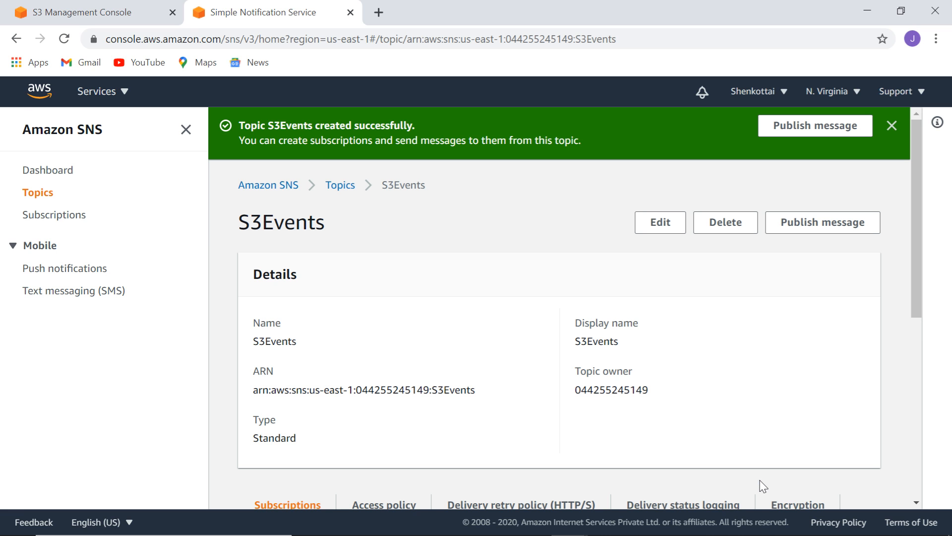
click(88, 16)
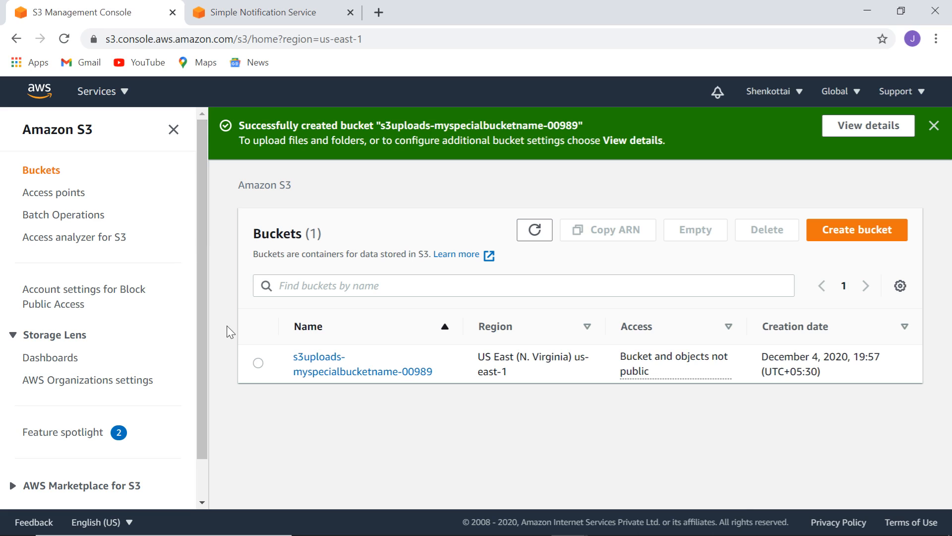
Open the s3uploads-myspecialbucketname-00989 bucket's Properties and begin a new event notification.
click(258, 364)
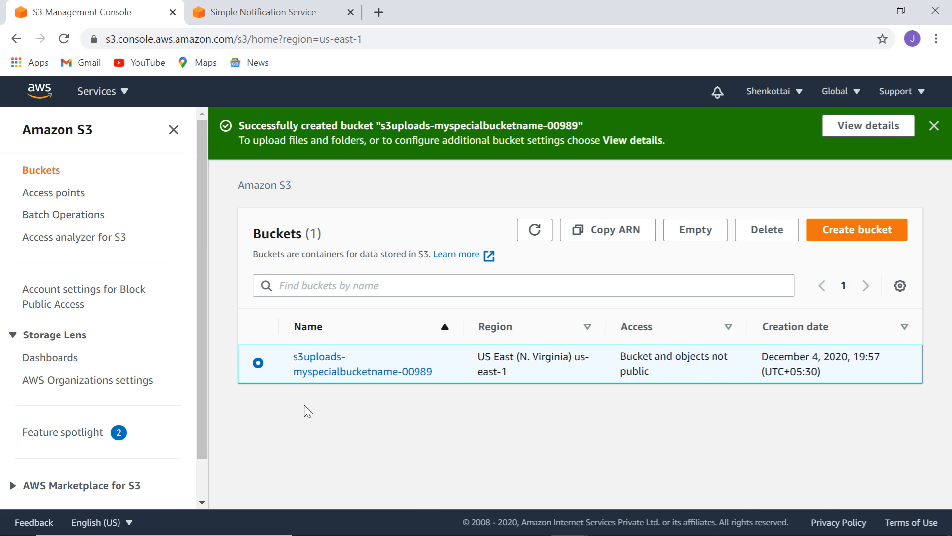
click(331, 367)
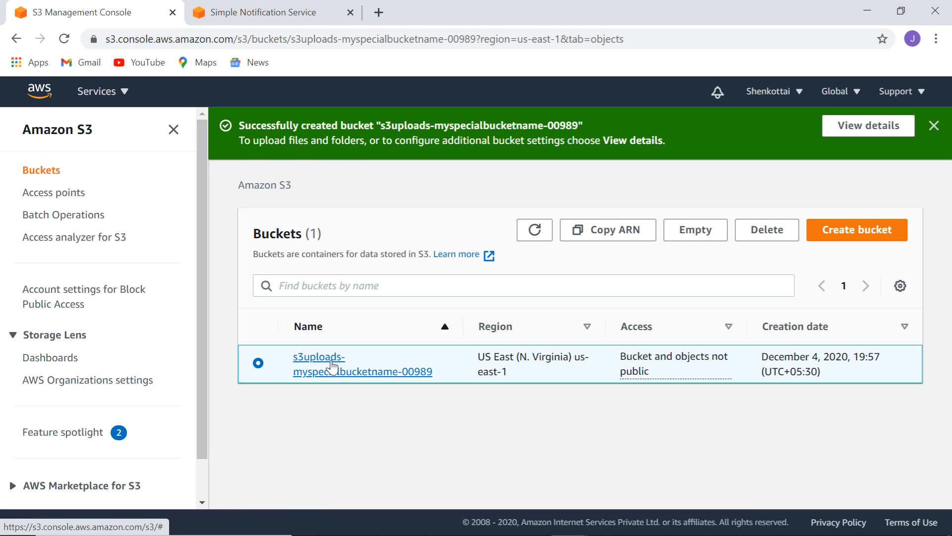
click(331, 367)
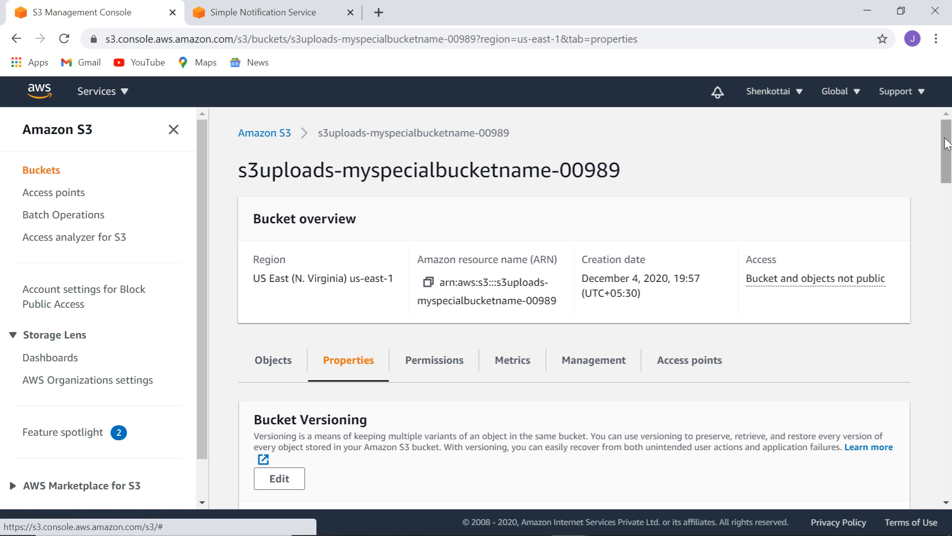
mouse_move(945, 144)
mouse_down()
mouse_move(947, 426)
mouse_move(948, 136)
mouse_up()
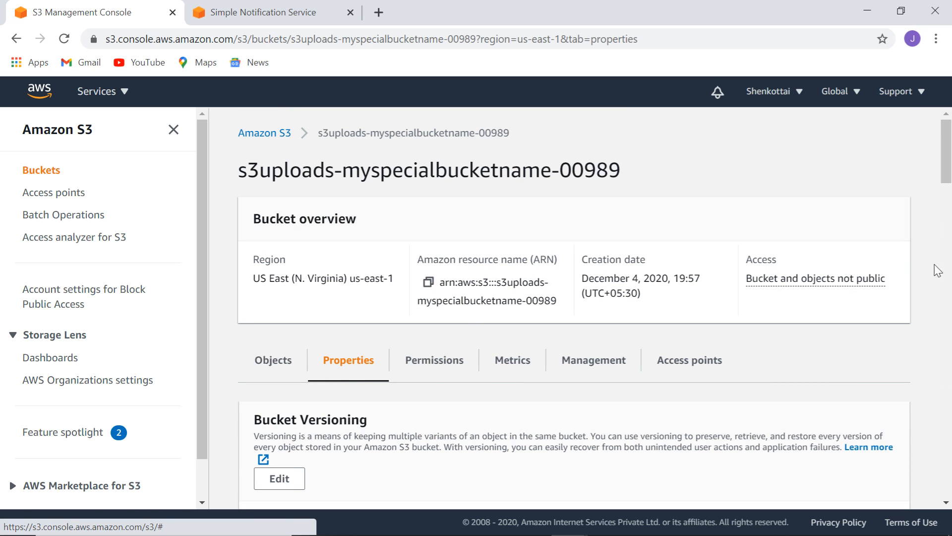
drag(947, 149, 949, 381)
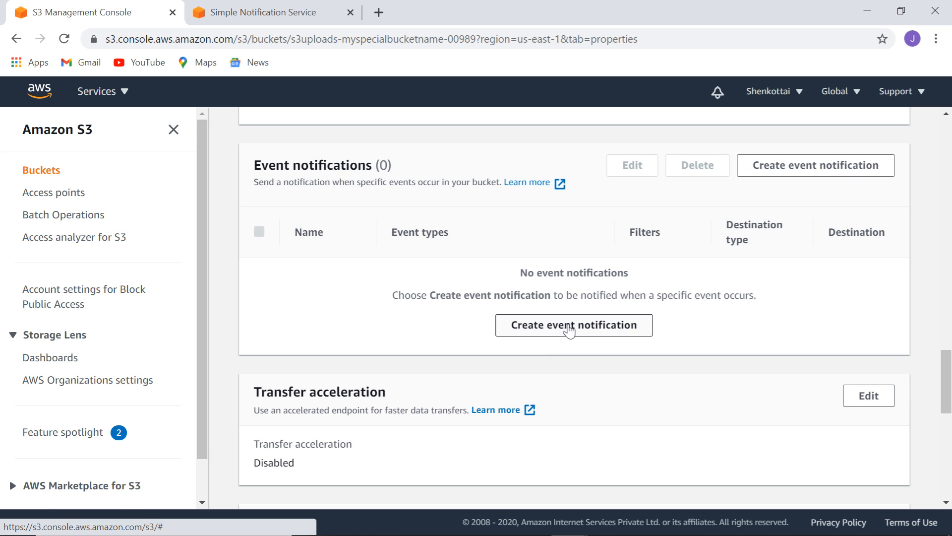
click(823, 169)
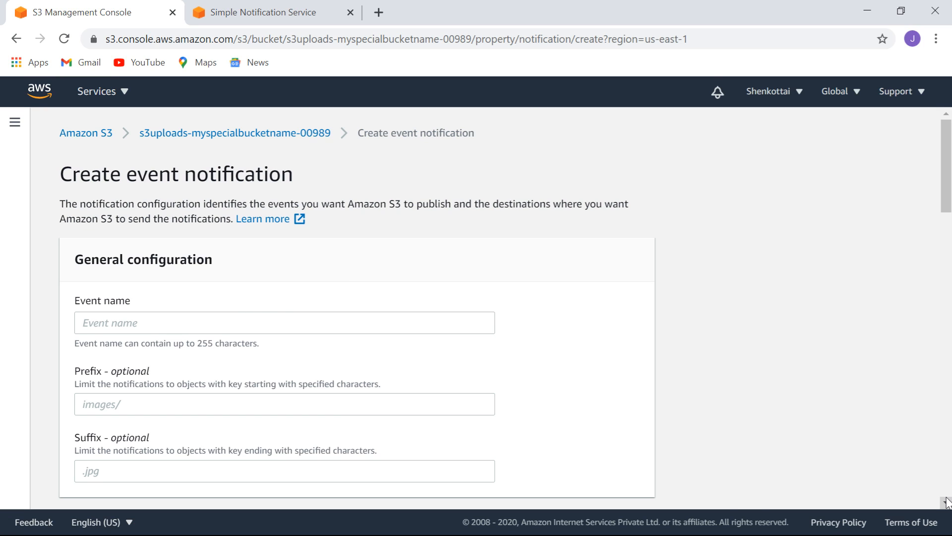
Name the event notification UploadNotification and tick All object create events (s3:ObjectCreated:*).
click(480, 321)
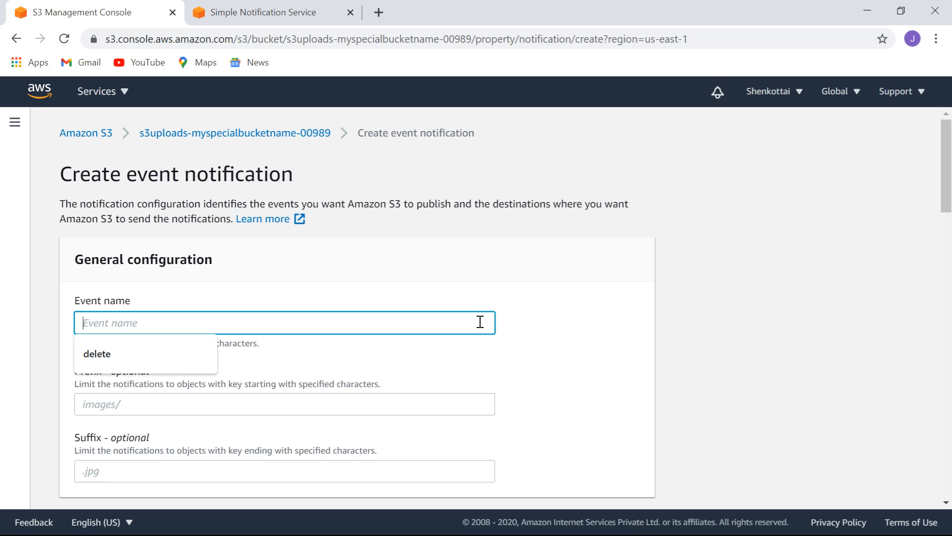
text(UploadNotification)
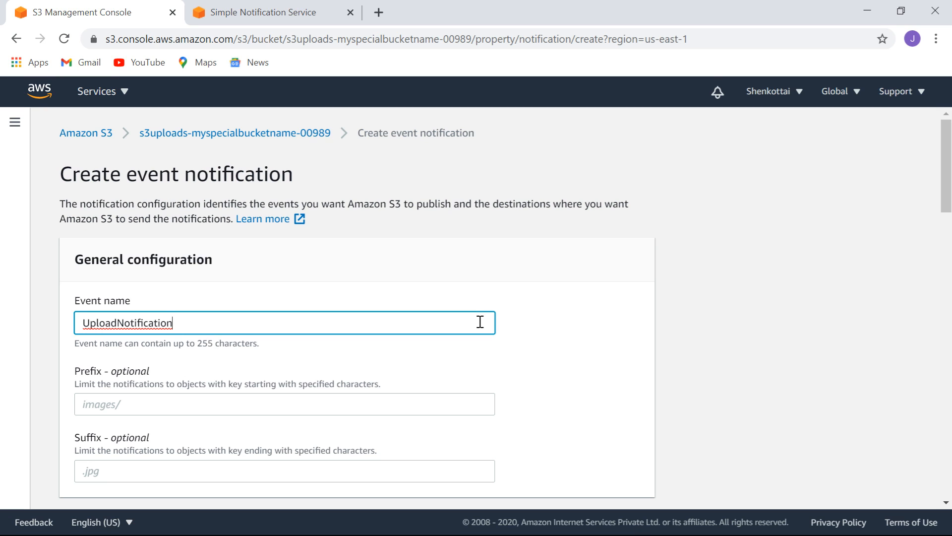
drag(944, 170, 942, 210)
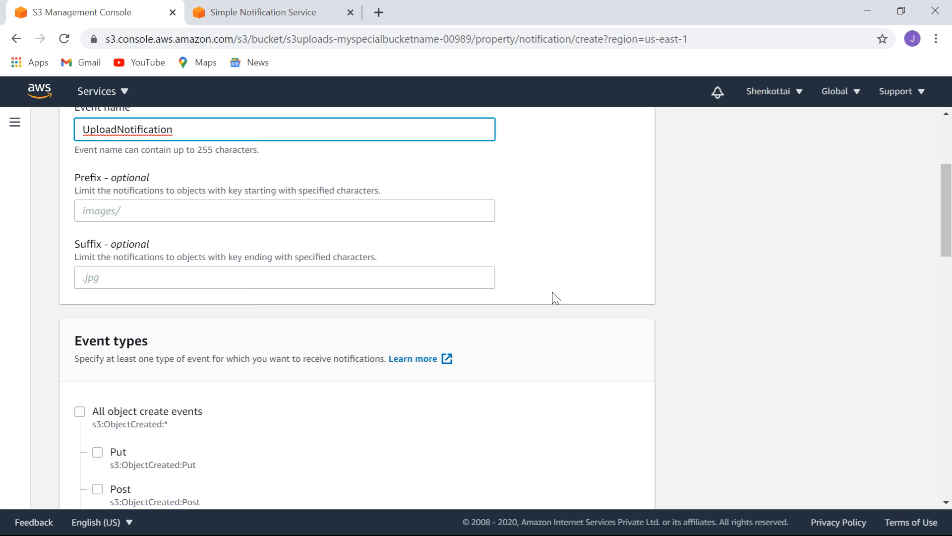
scroll(946, 187, down, 4)
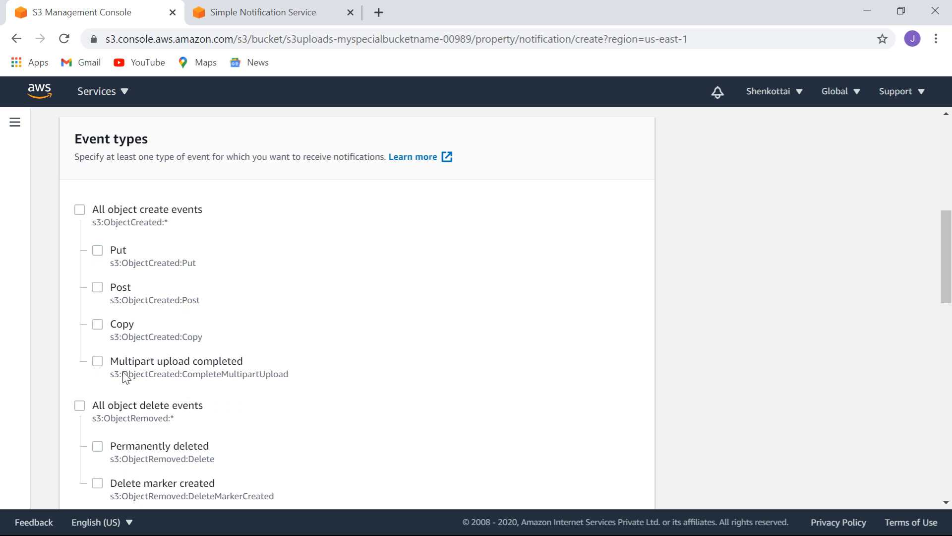
click(79, 210)
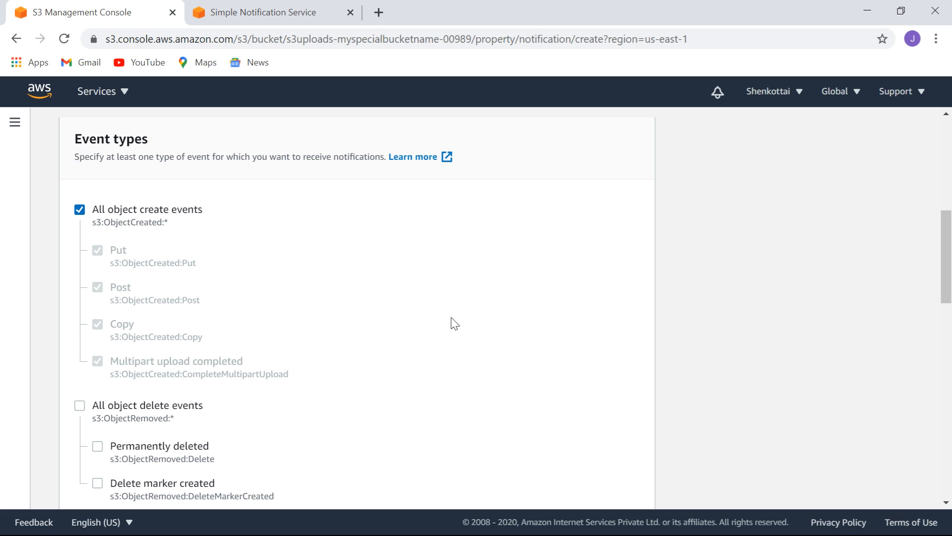
drag(945, 240, 948, 292)
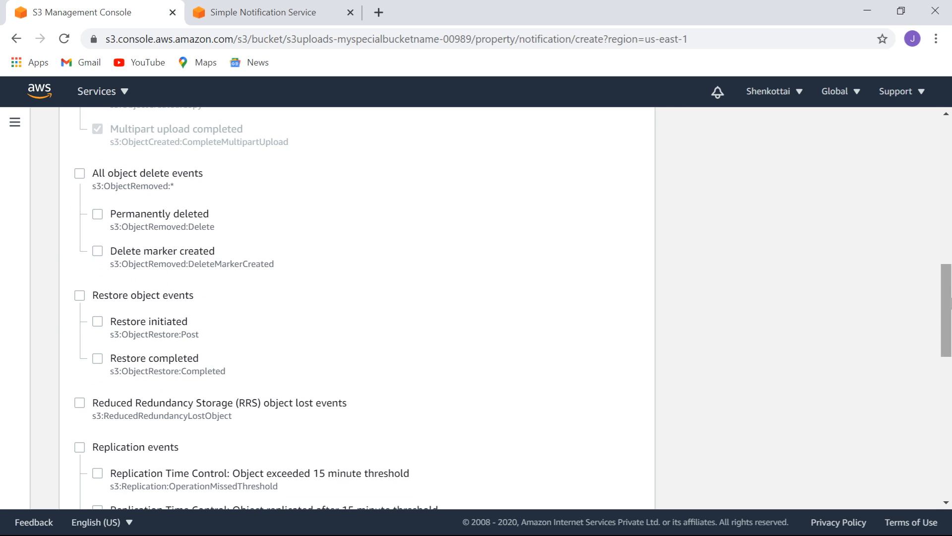
drag(947, 297, 950, 420)
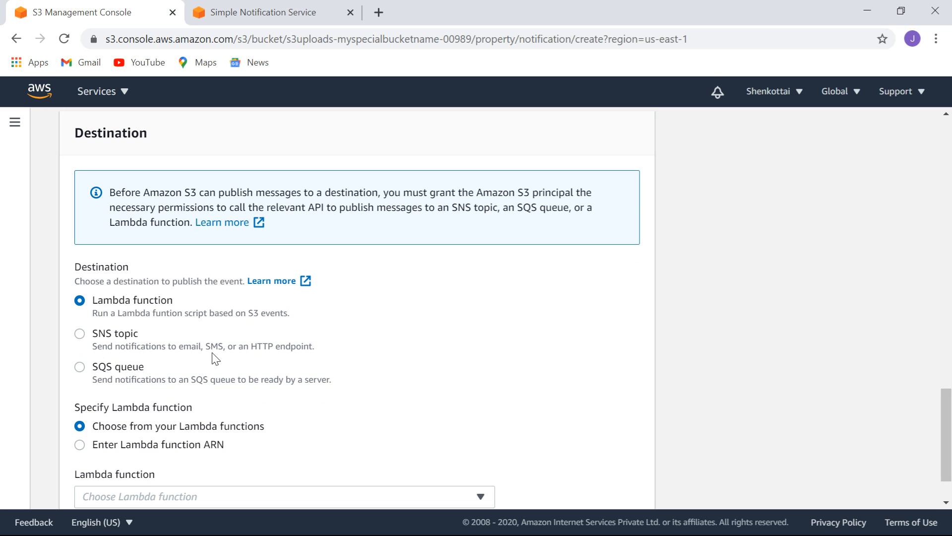
Set the destination to SNS topic S3Events and save the event notification.
click(80, 334)
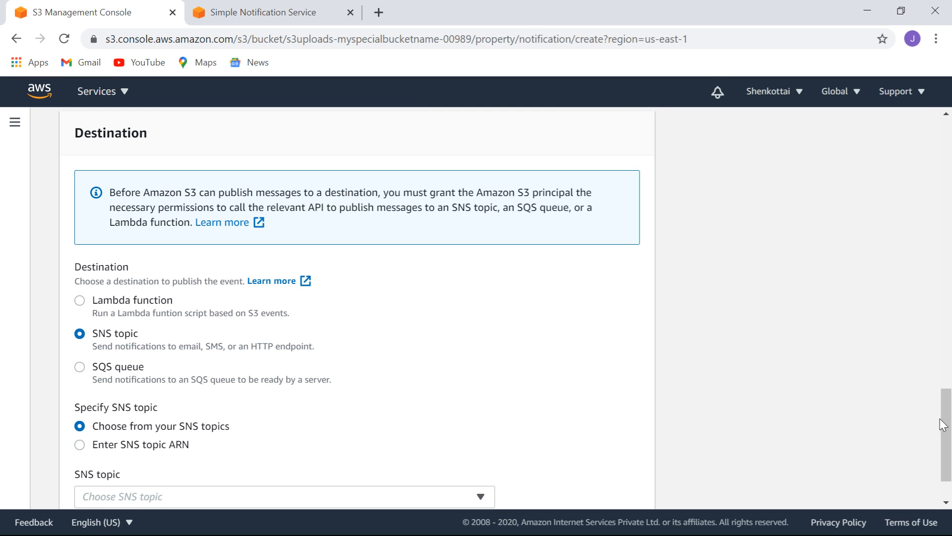
drag(946, 421, 950, 436)
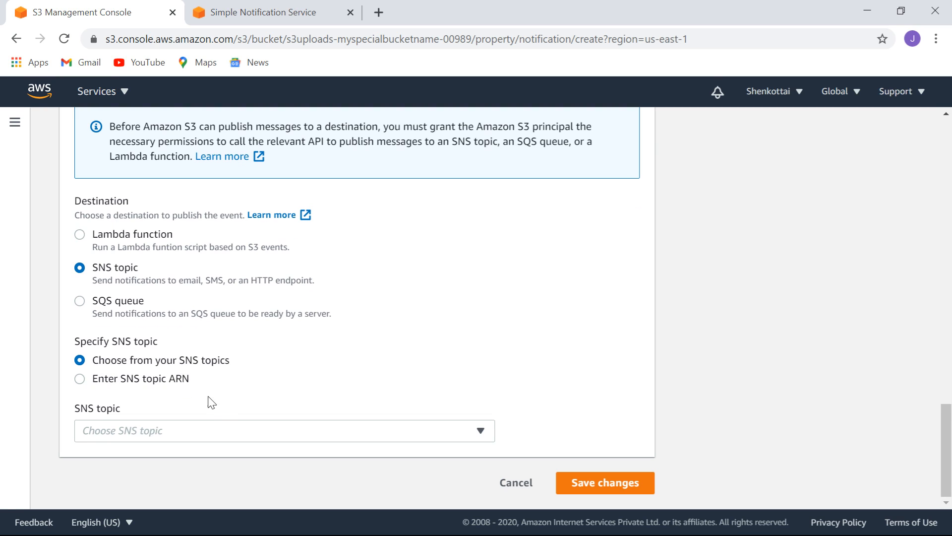
click(242, 436)
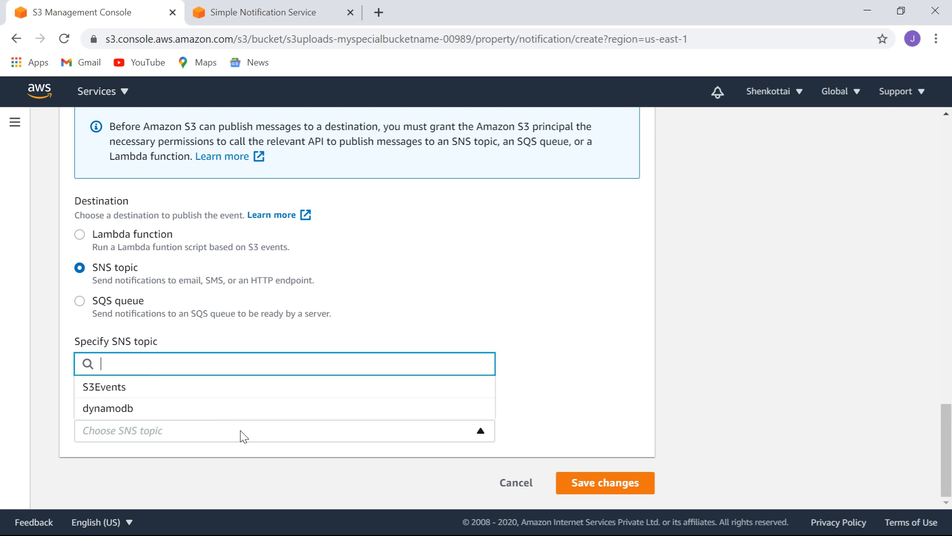
click(119, 392)
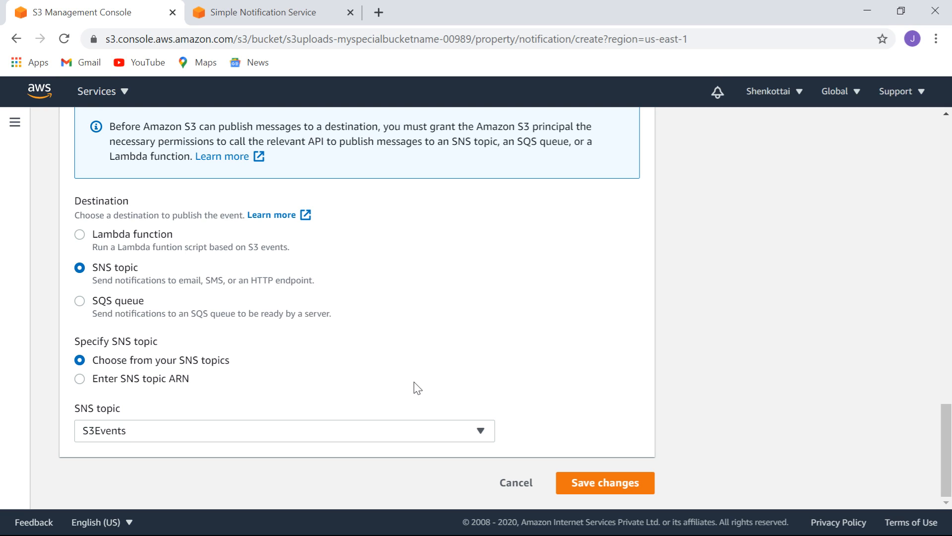
click(605, 485)
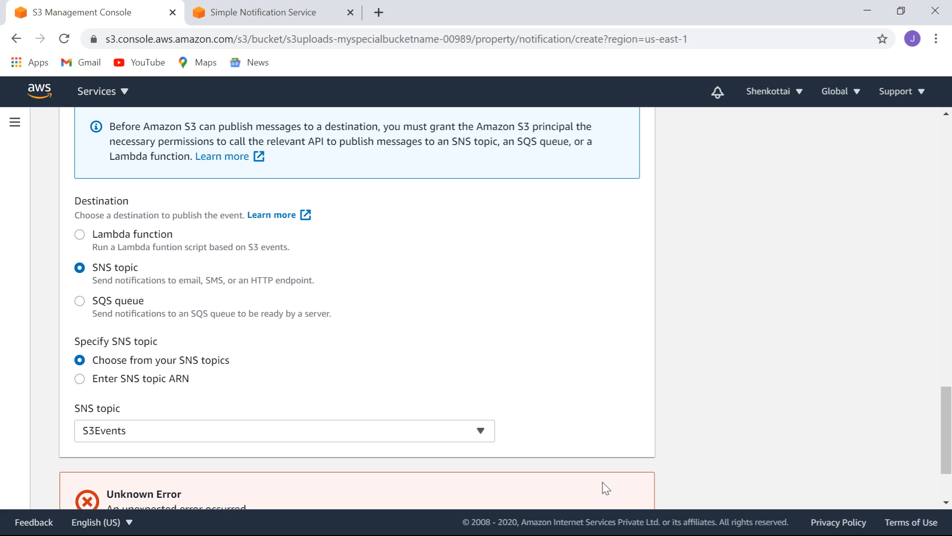
Expand the API response of the destination-validation error, then cancel the notification form.
drag(946, 417, 948, 449)
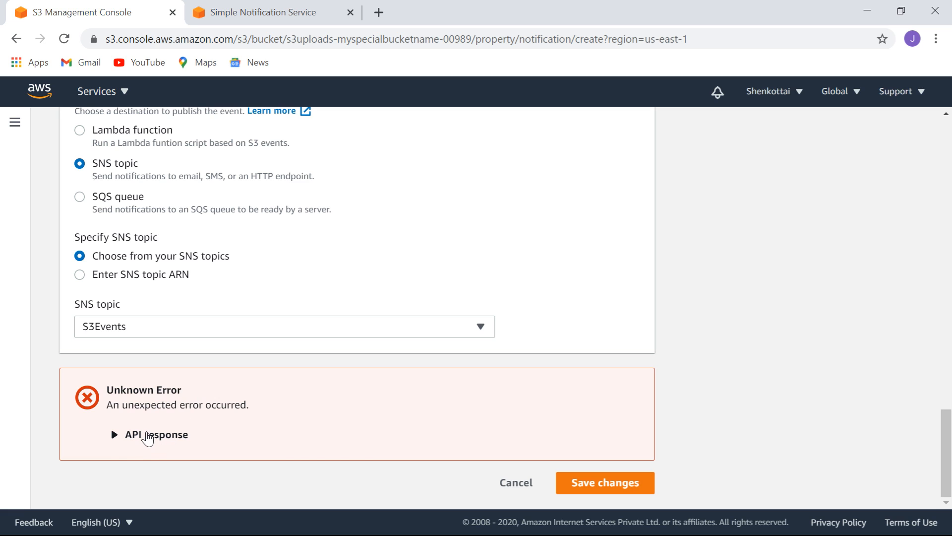
click(149, 439)
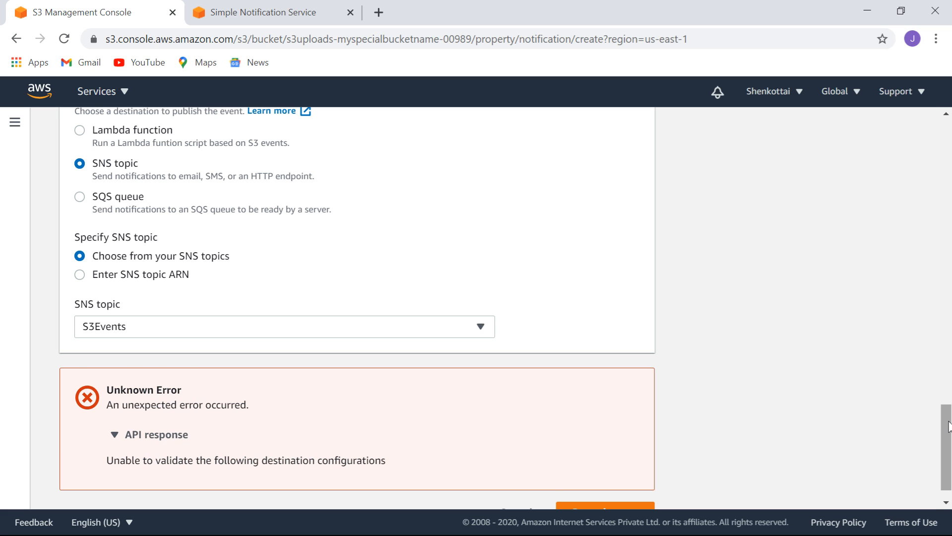
drag(948, 427, 948, 433)
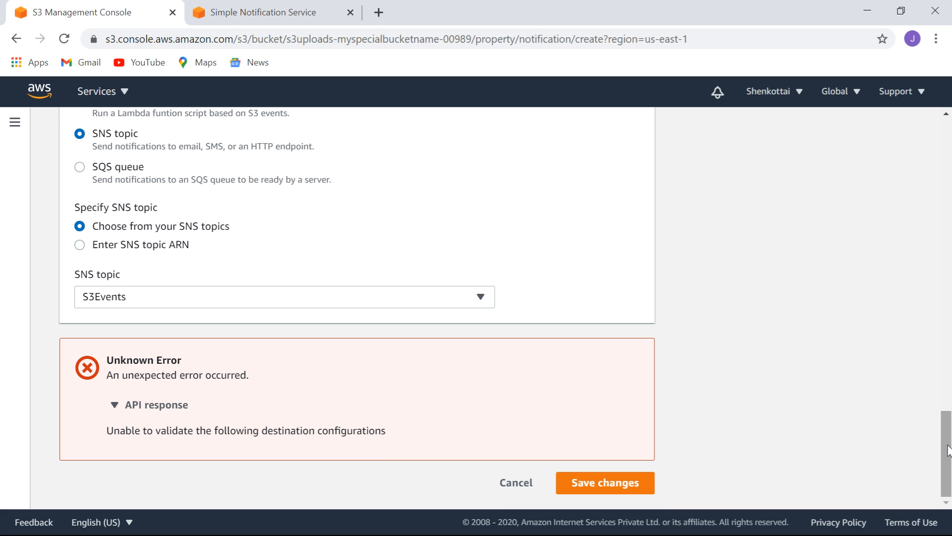
click(515, 483)
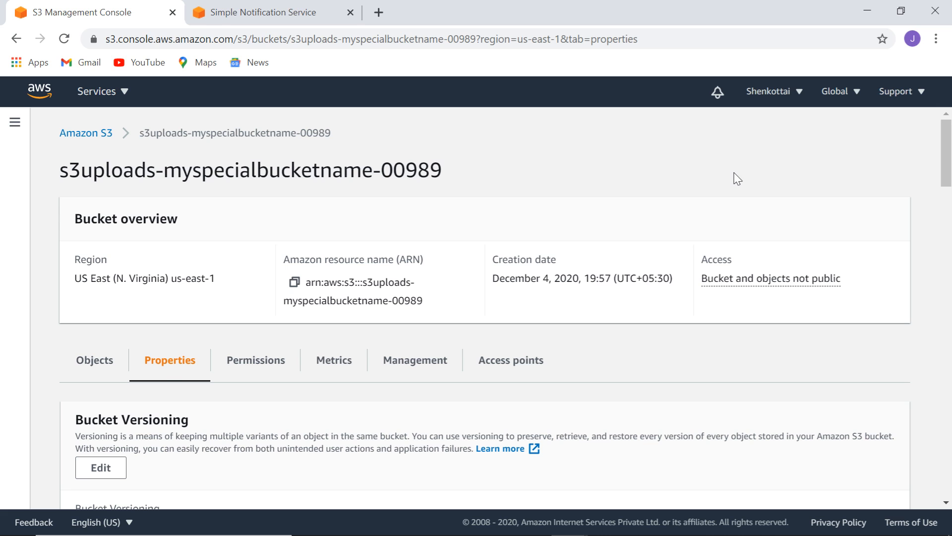
Open the S3Events topic's details page from the SNS Topics list.
click(262, 14)
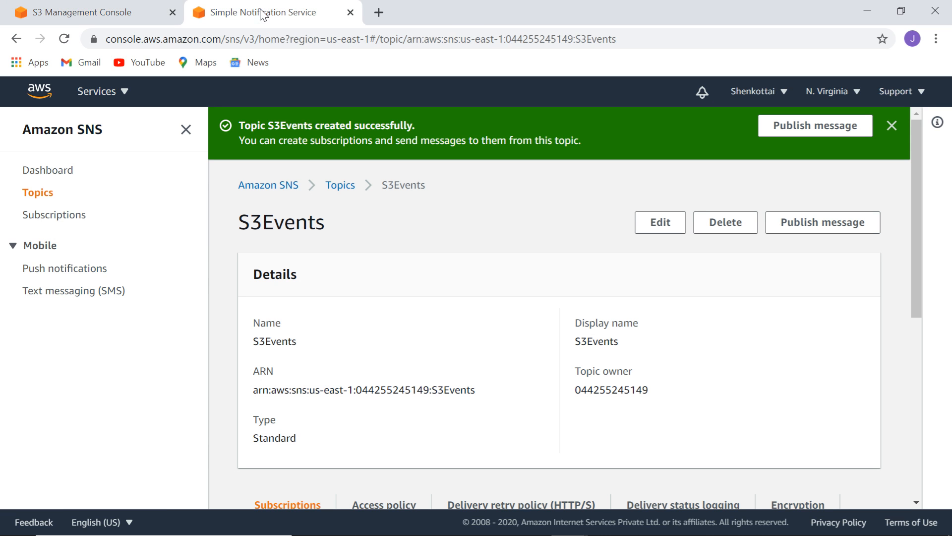
click(44, 195)
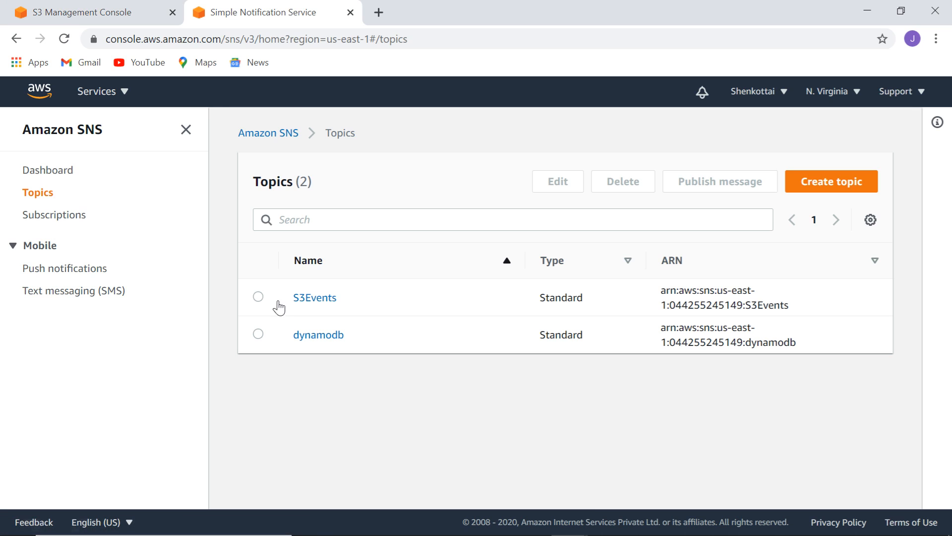
click(258, 297)
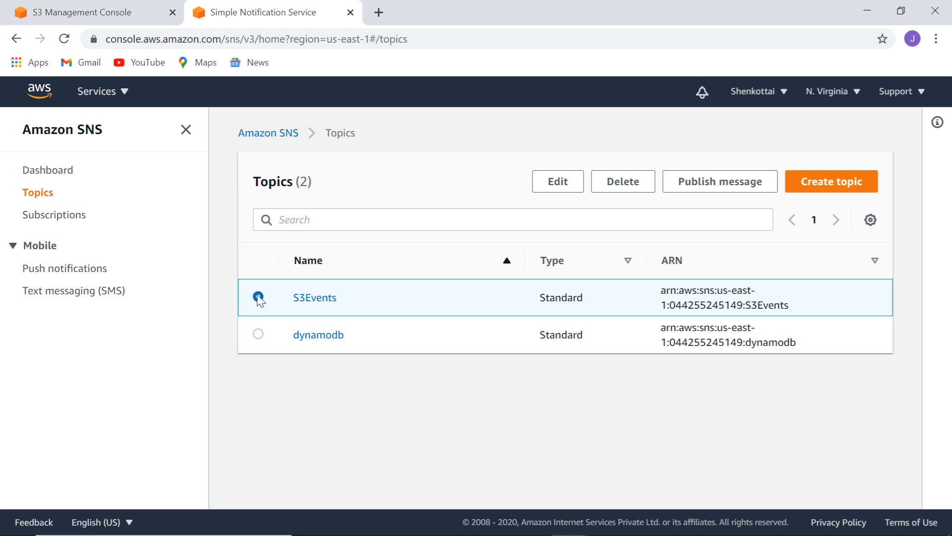
click(320, 299)
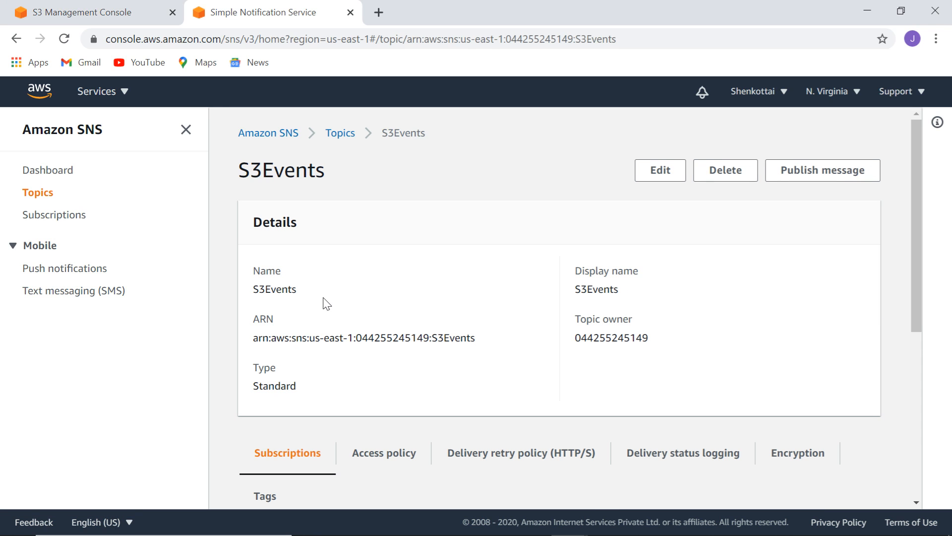
drag(920, 201, 943, 205)
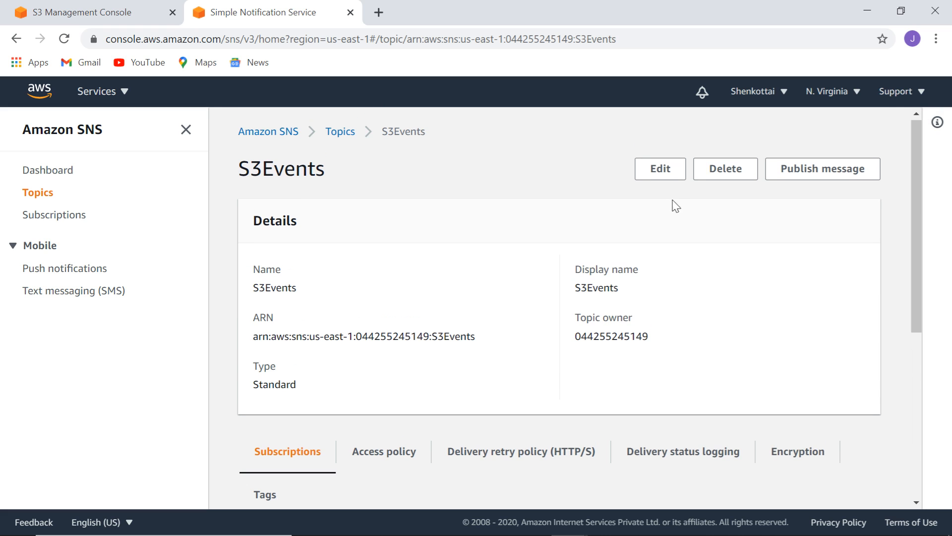
click(661, 169)
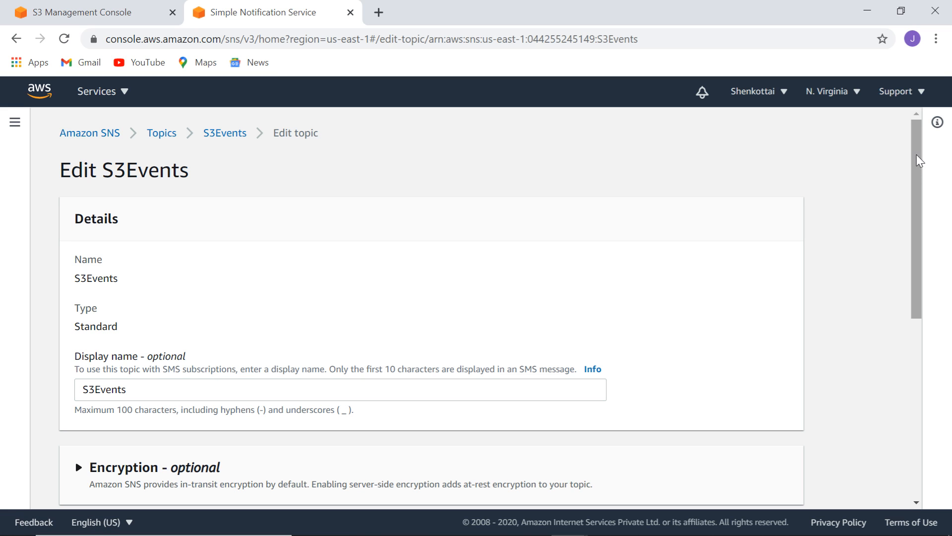
drag(918, 153, 944, 311)
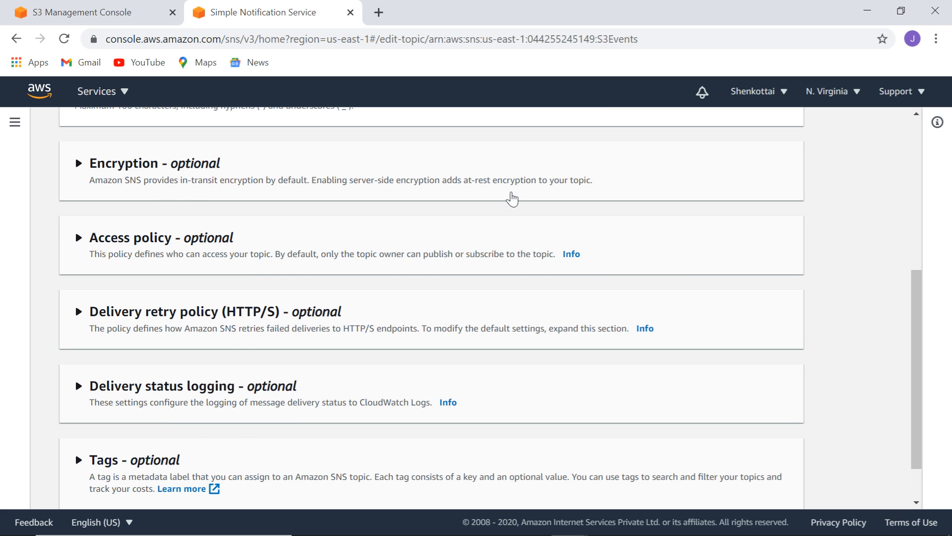
mouse_move(916, 284)
mouse_down()
mouse_move(920, 341)
mouse_move(915, 265)
mouse_up()
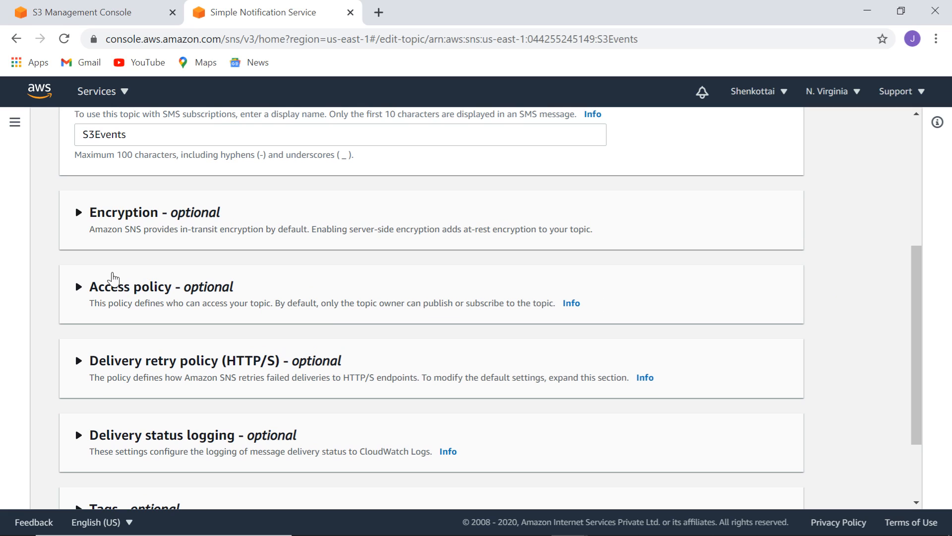
click(124, 290)
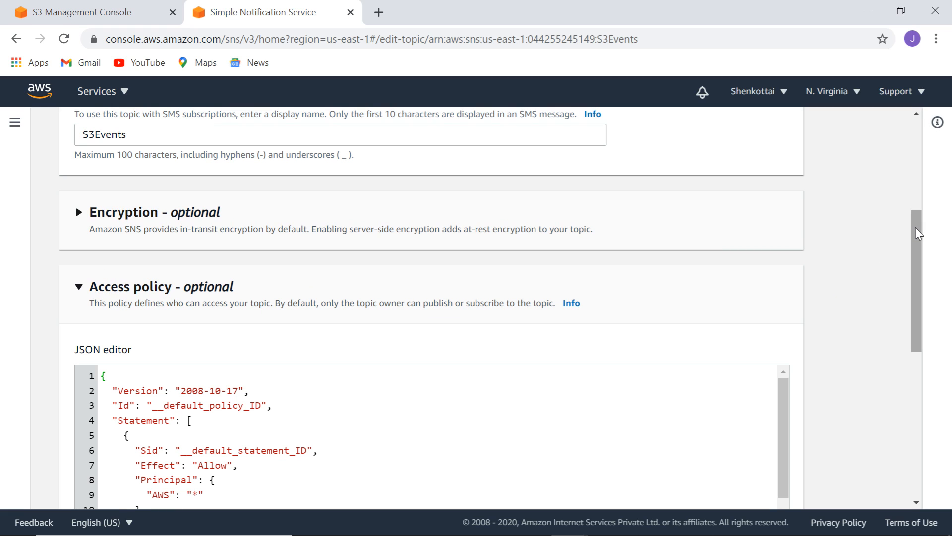
drag(919, 234, 927, 297)
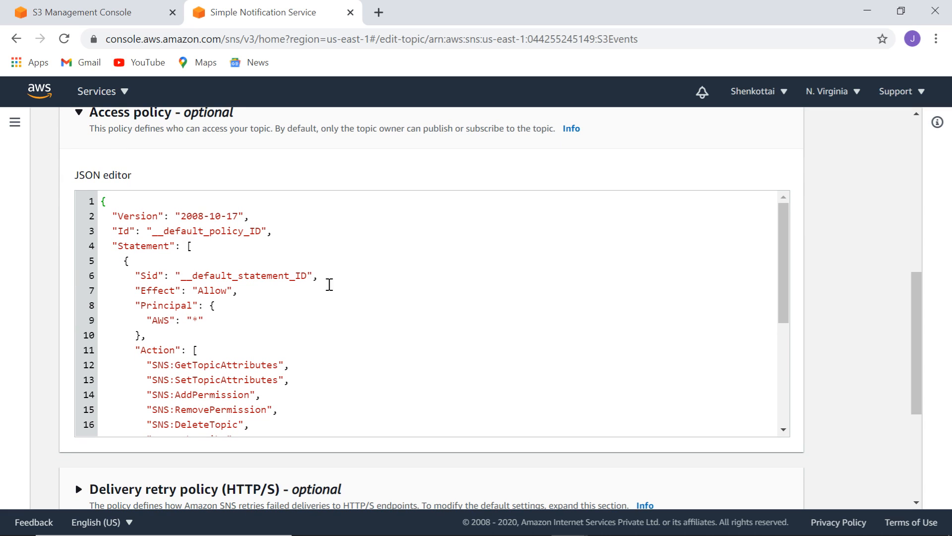
click(194, 247)
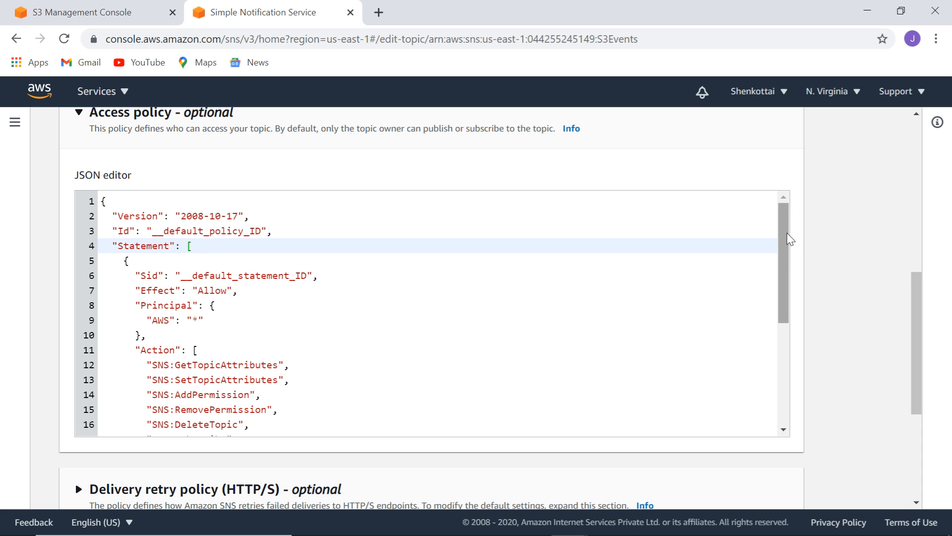
drag(786, 238, 799, 361)
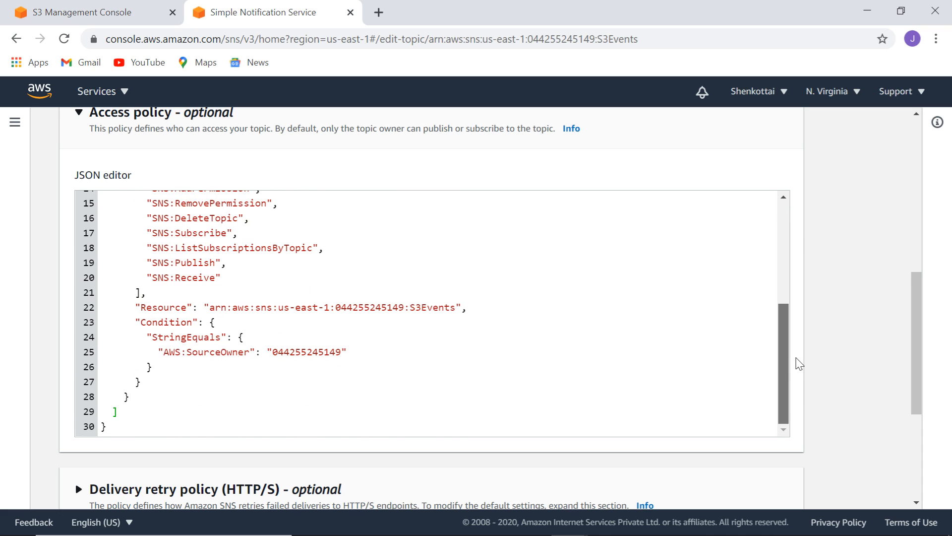
drag(783, 318, 783, 217)
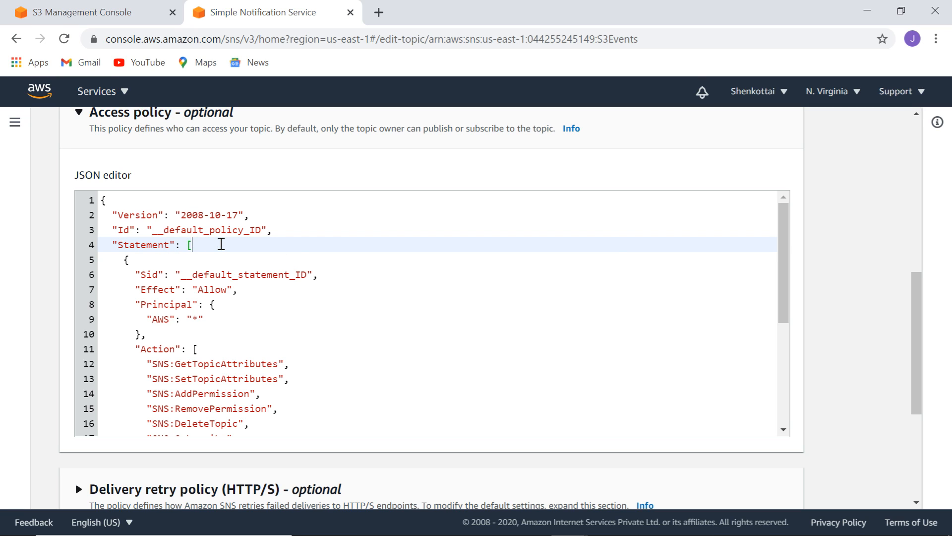
Paste an SNS:Publish statement into the S3Events access policy and select SNS_ARN_REPLACE_ME.
key(Return)
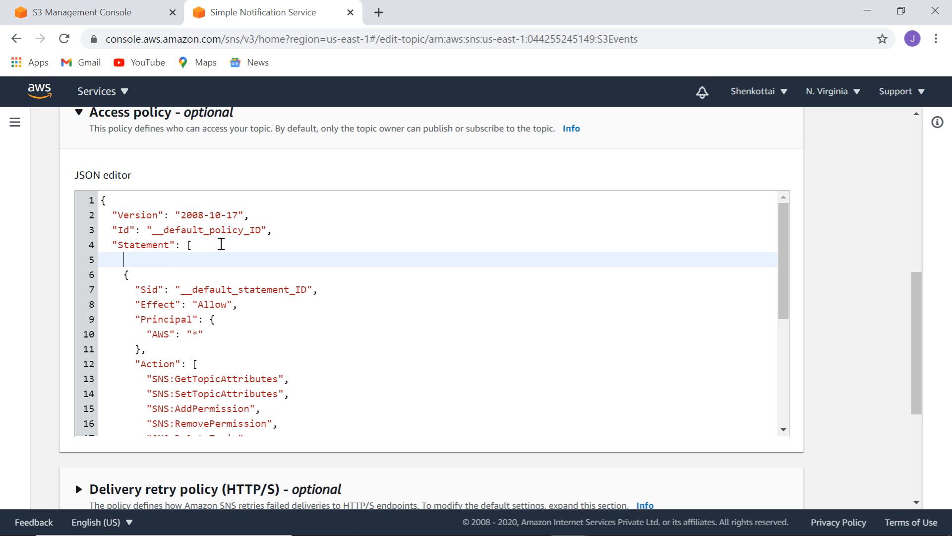
text({         "Effect": "Allow",         "Principal": {             "AWS": "*"     },         "Action": "SNS:Publish",         "Resource": "SNS_ARN_REPLACE_ME",         "Condition": {             "StringEquals": {                 "aws:SourceArn": "S3_BUCKET_ARN_REPLACE_ME"             }         }     },)
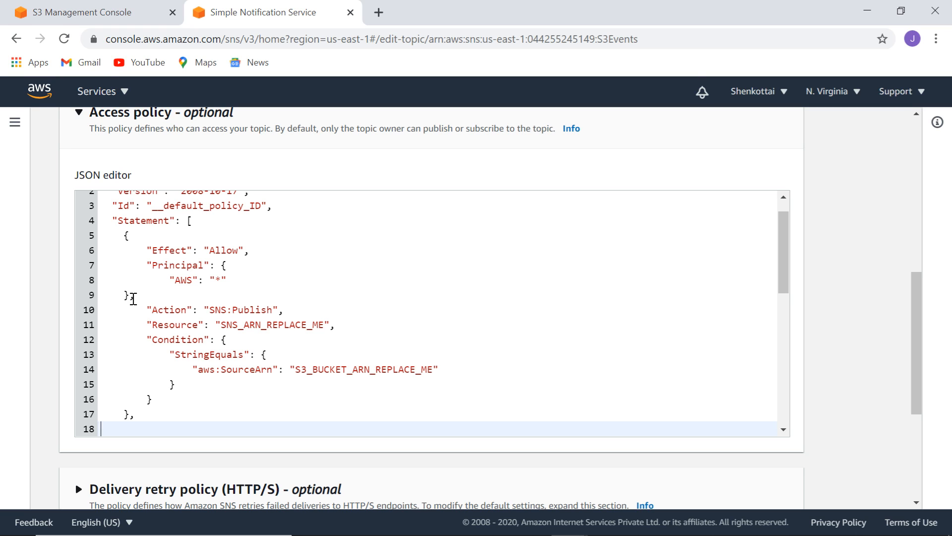
click(409, 269)
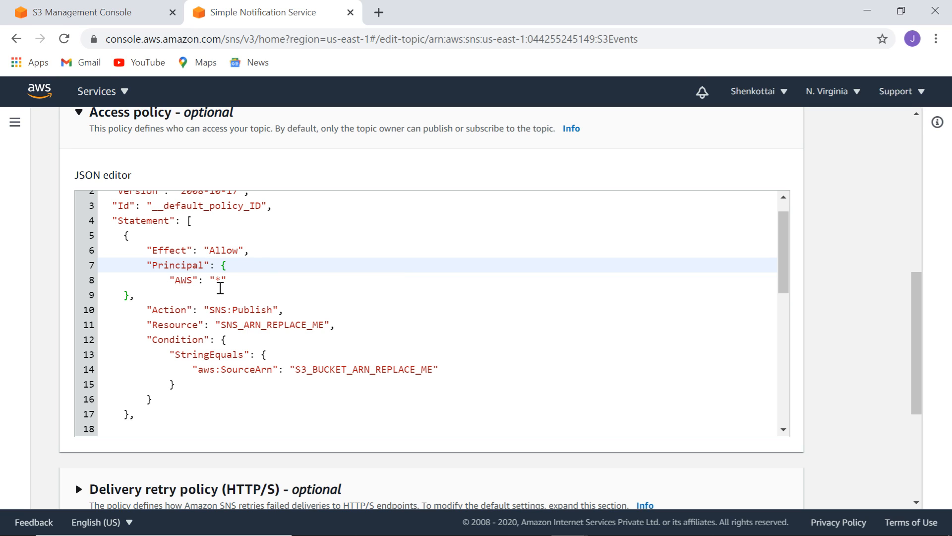
click(147, 329)
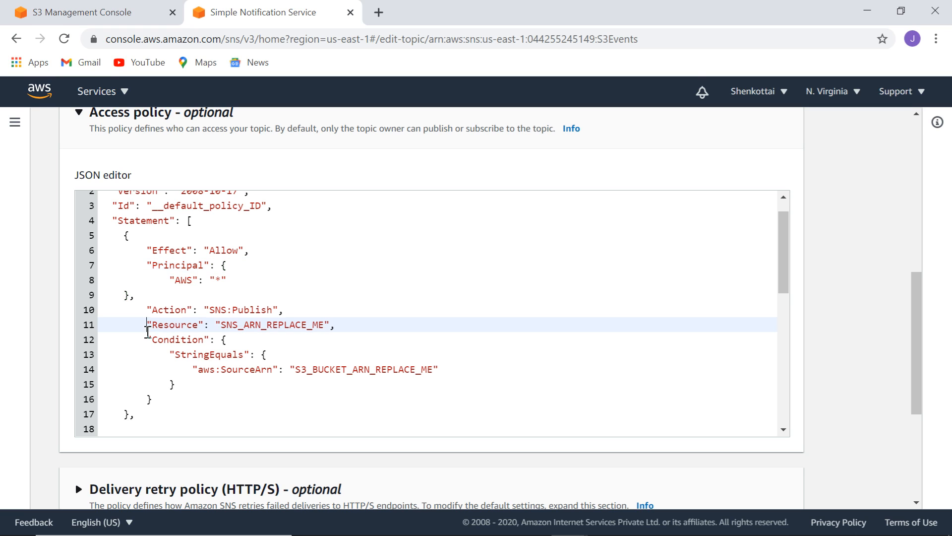
click(308, 288)
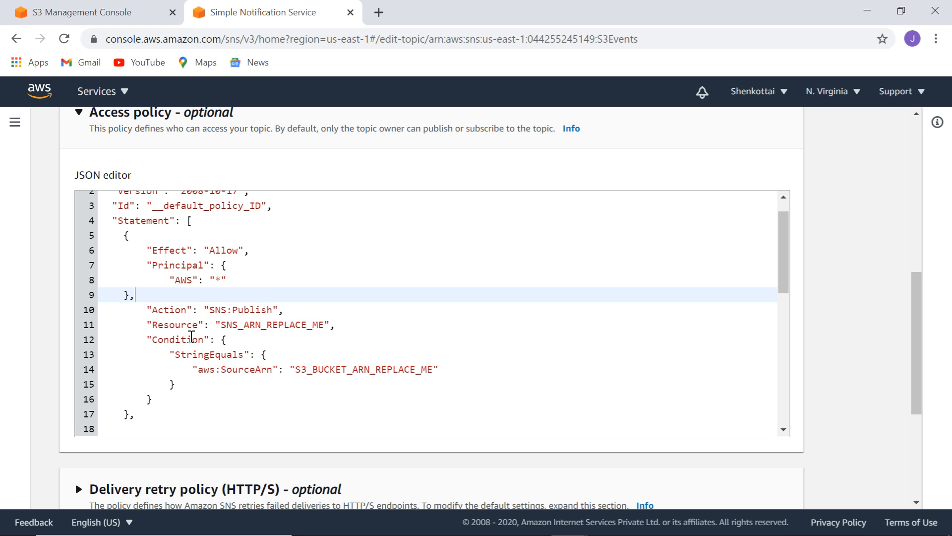
click(222, 324)
drag(221, 325, 324, 326)
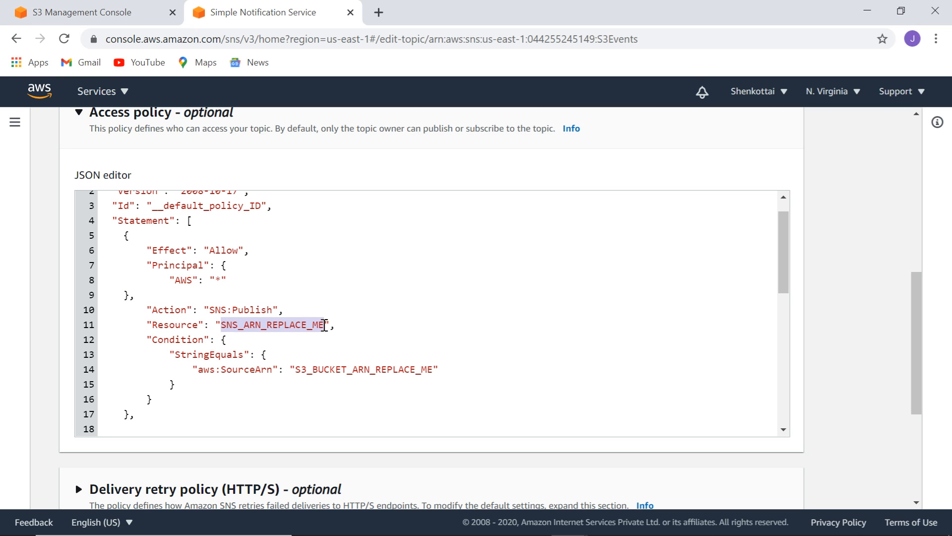
Copy the S3Events topic ARN from a duplicated SNS tab and paste it over SNS_ARN_REPLACE_ME.
right_click(276, 11)
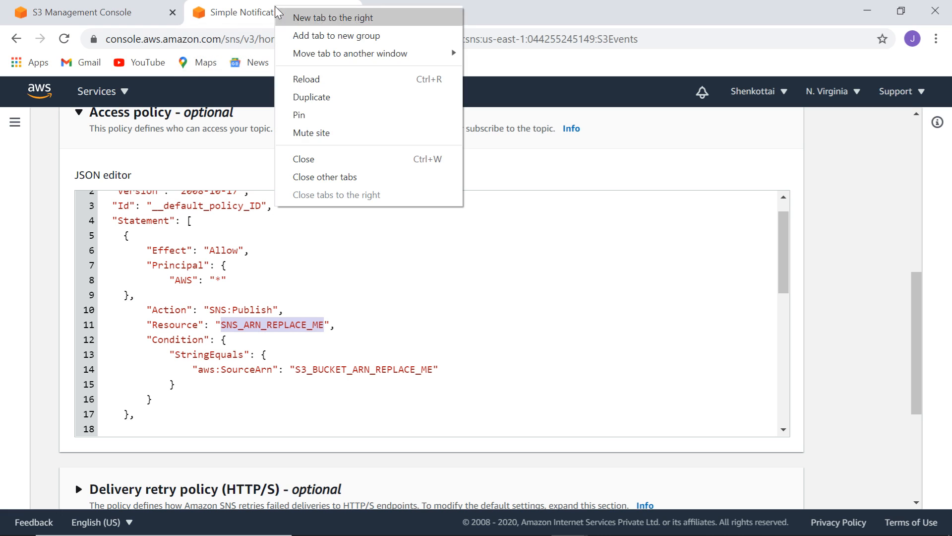
click(329, 100)
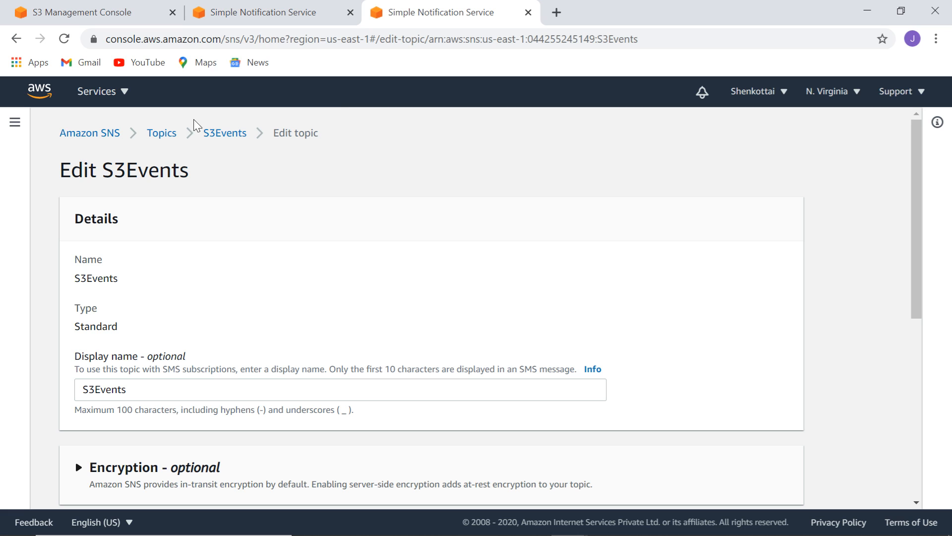
click(171, 133)
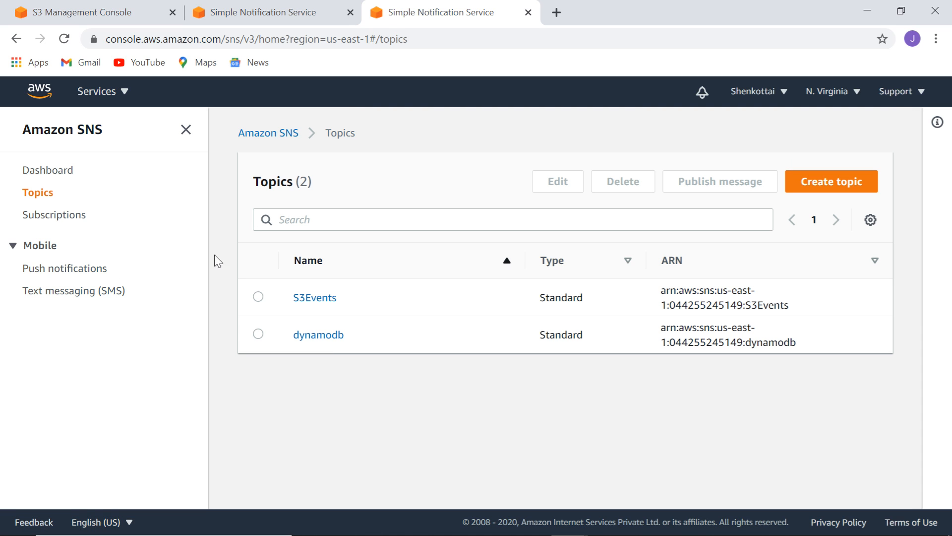
click(259, 297)
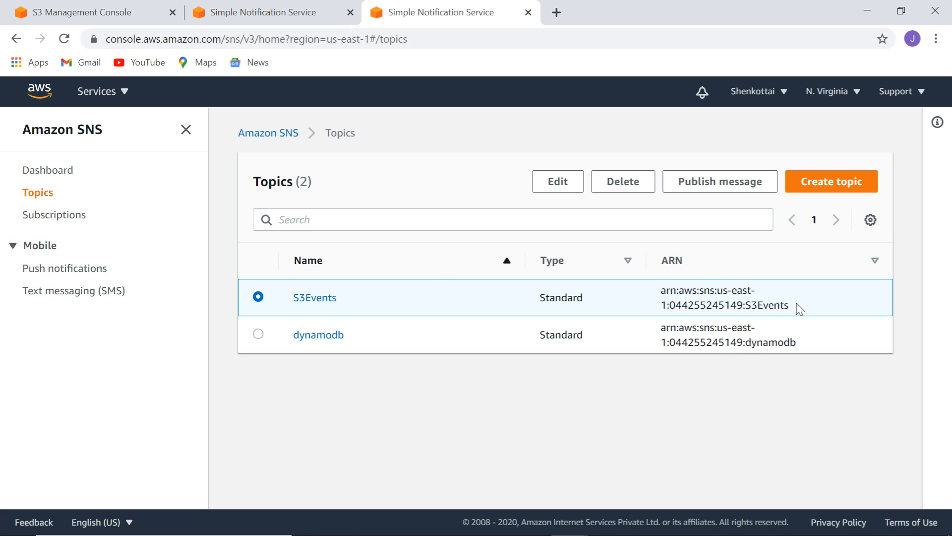
drag(789, 304, 661, 294)
key(ctrl+c)
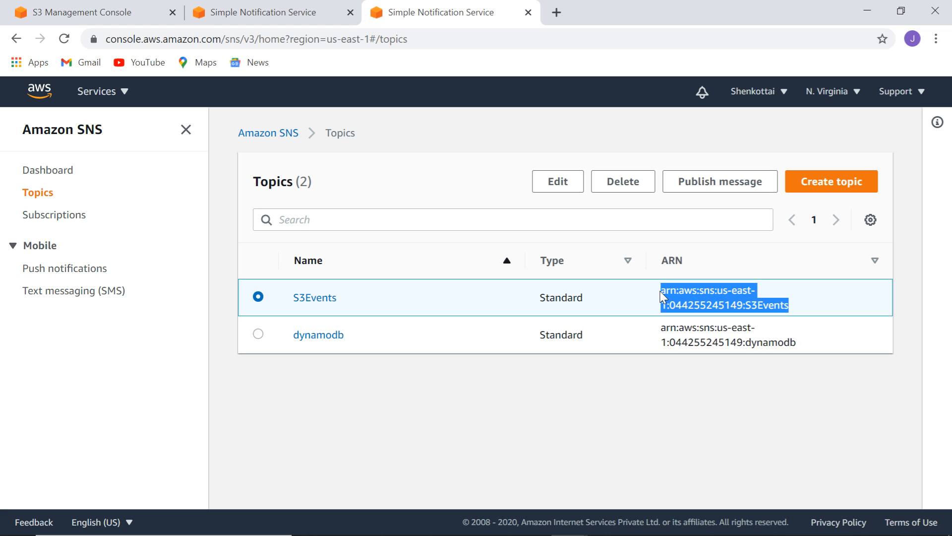
click(281, 11)
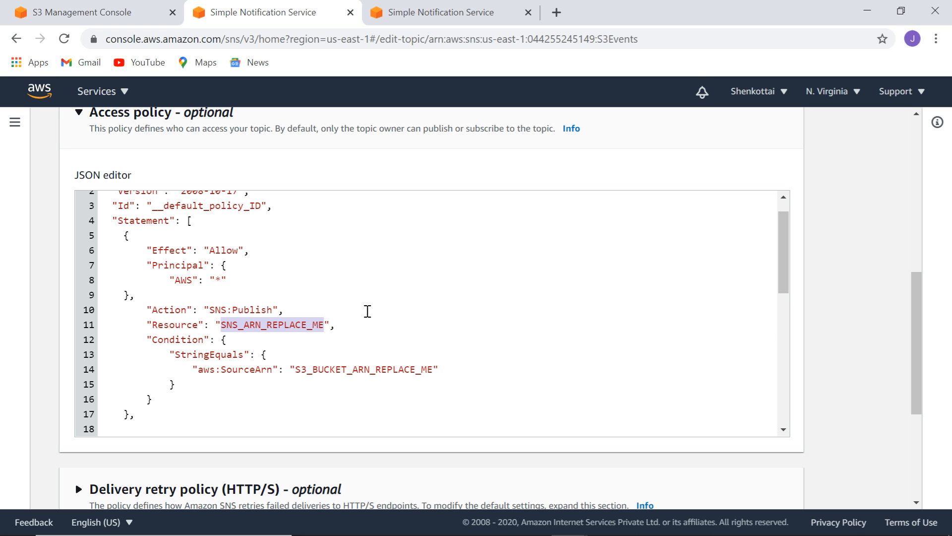
key(ctrl+v)
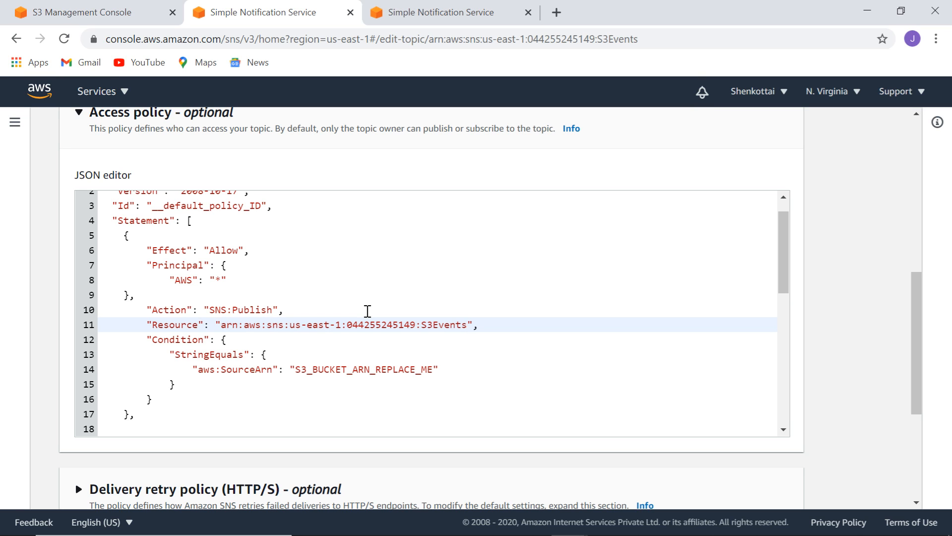
Select S3_BUCKET_ARN_REPLACE_ME and copy the s3uploads-myspecialbucketname-00989 bucket ARN from a duplicated S3 tab.
drag(297, 370, 434, 373)
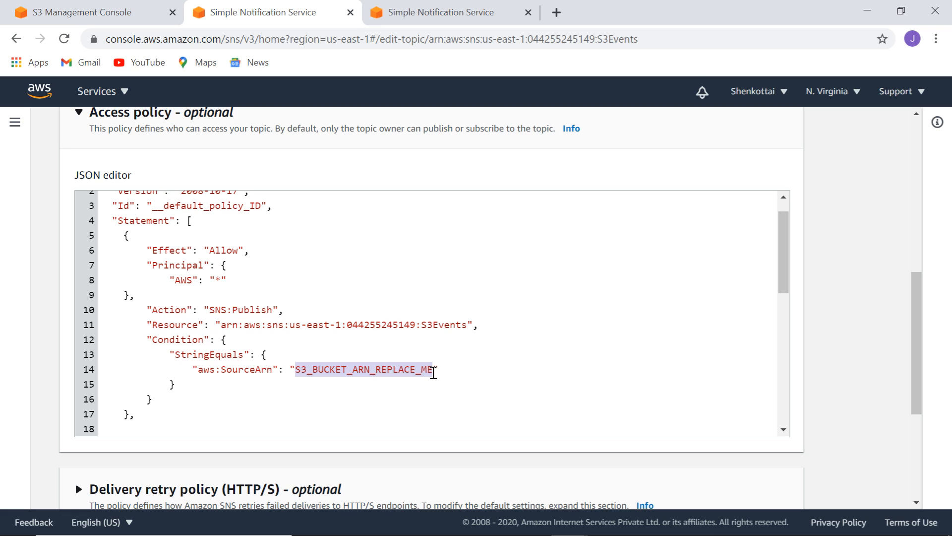
right_click(87, 4)
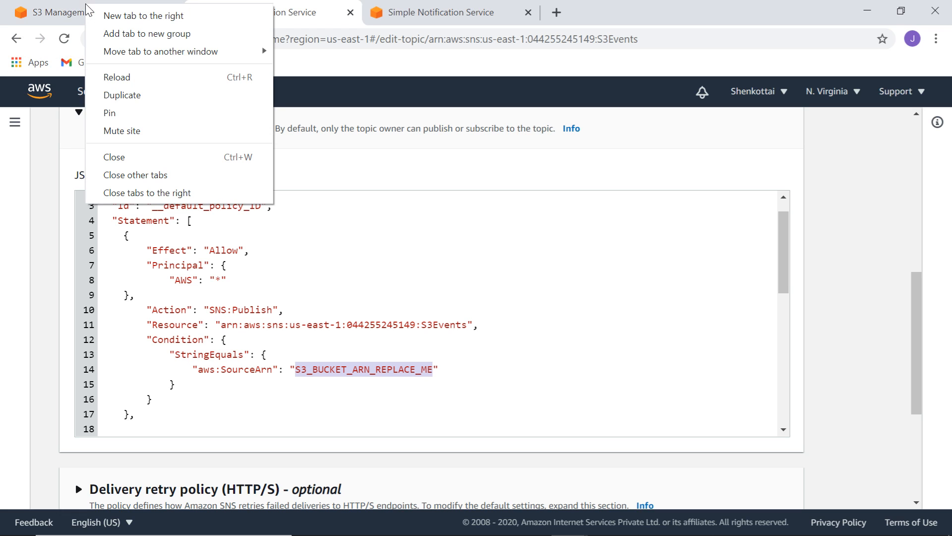
click(138, 94)
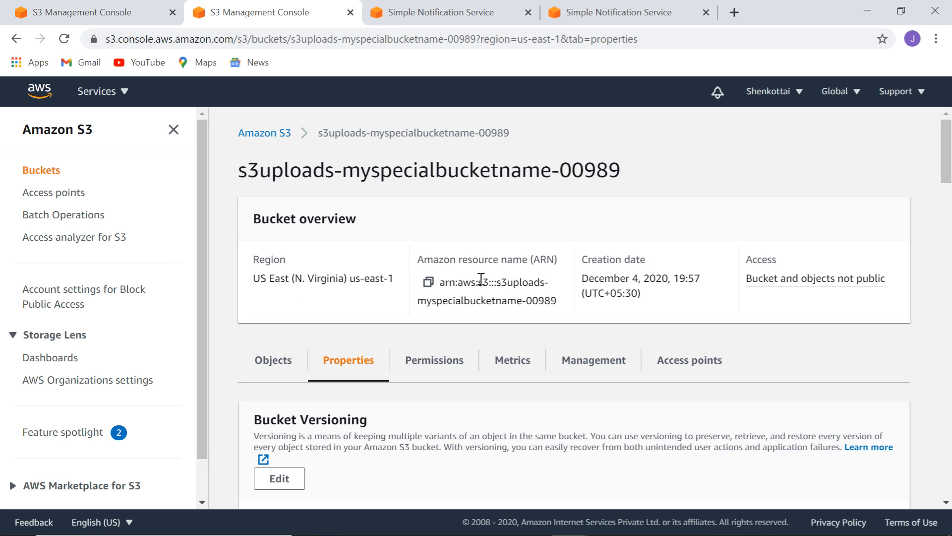
click(267, 133)
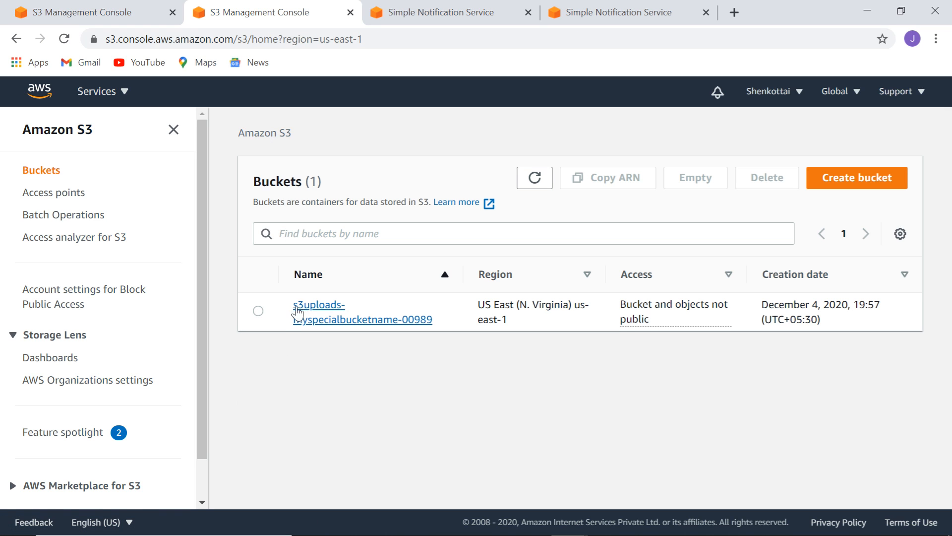
click(258, 312)
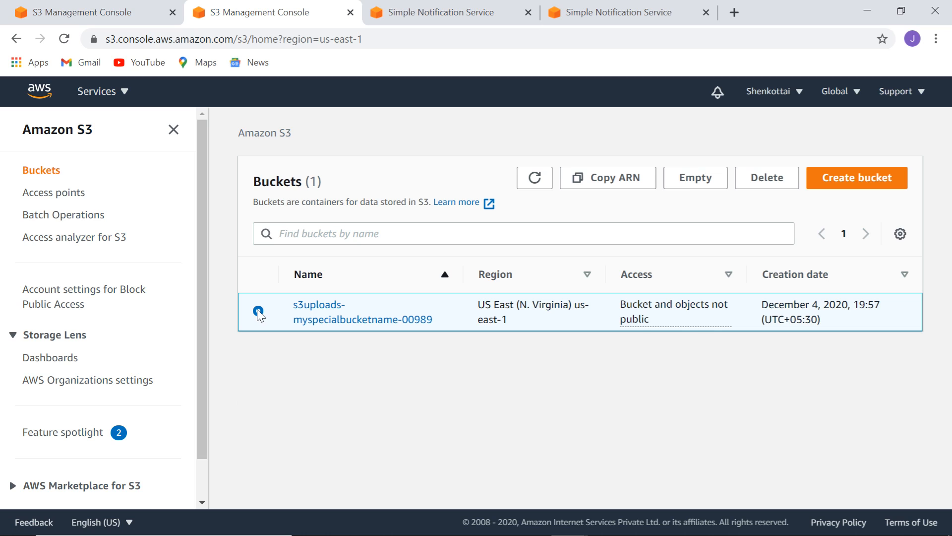
click(609, 183)
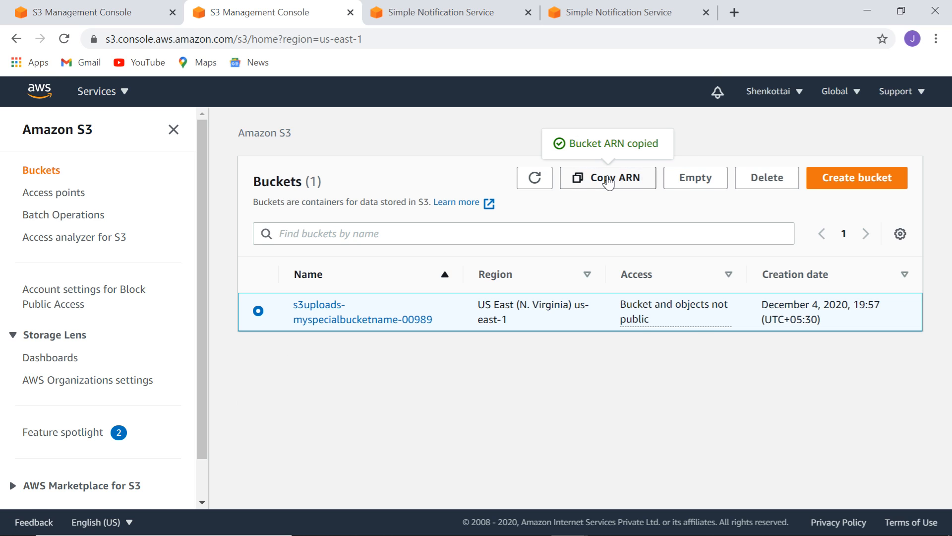
click(444, 14)
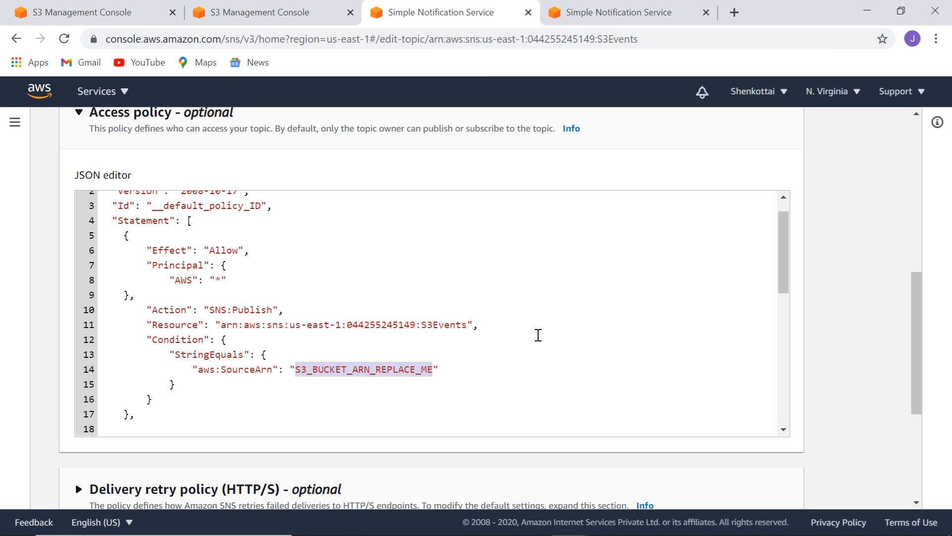
Replace S3_BUCKET_ARN_REPLACE_ME with arn:aws:s3:::s3uploads-myspecialbucketname-00989, checked against the S3 bucket ARN.
key(ctrl+v)
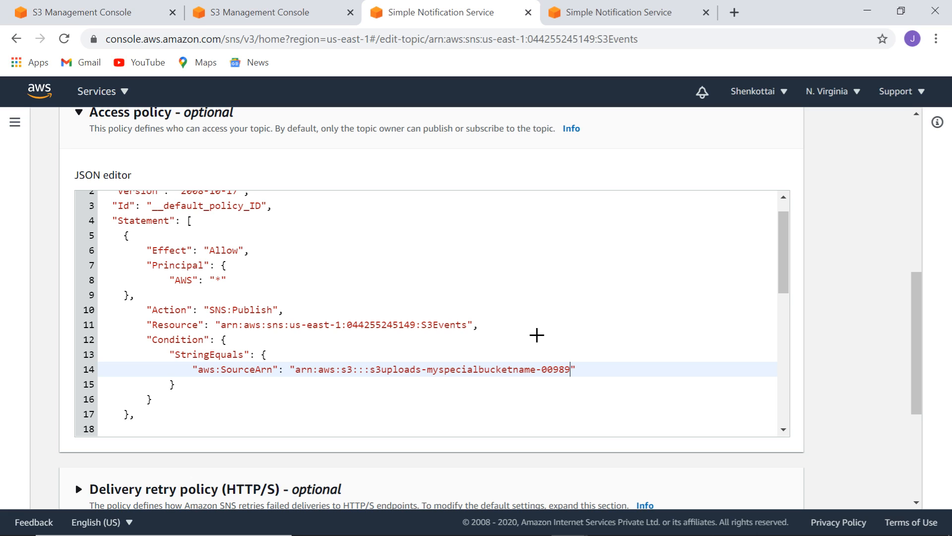
key(Down)
key(Down)
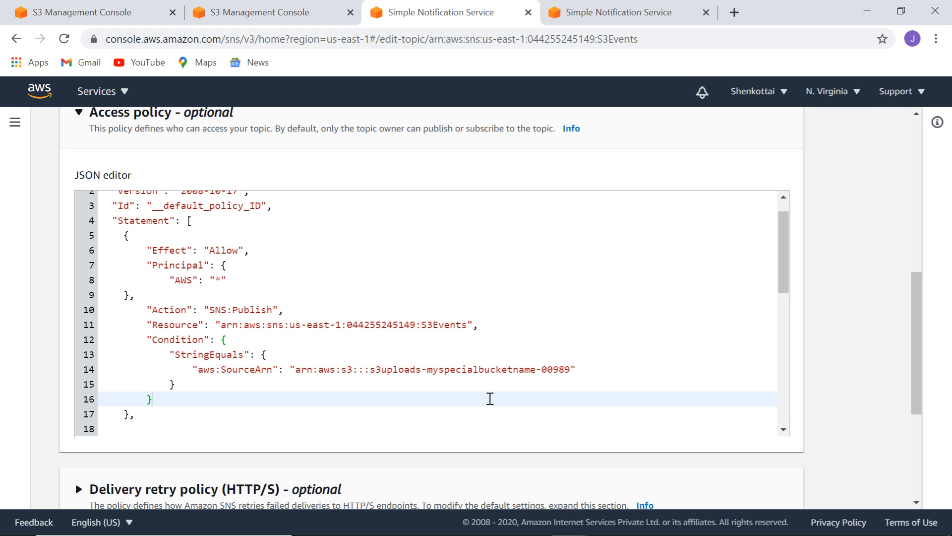
click(251, 12)
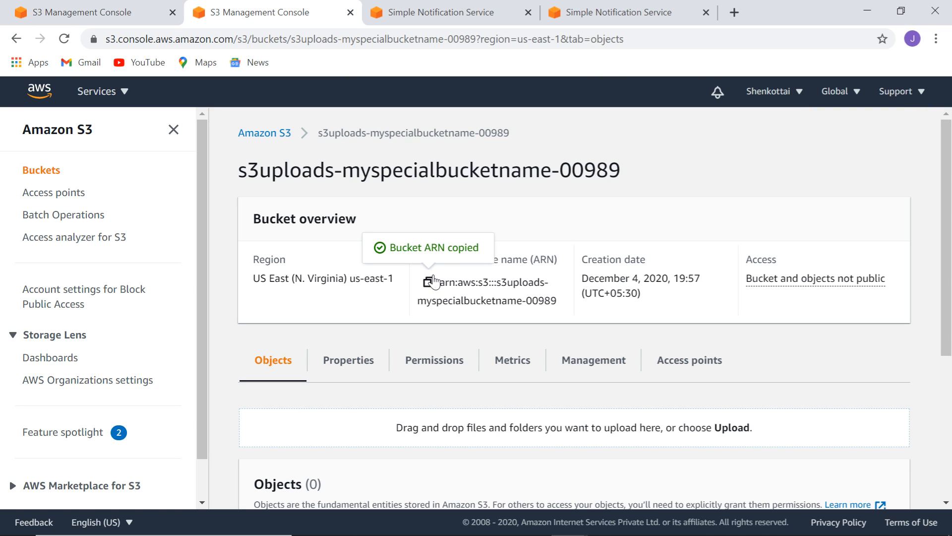
click(433, 18)
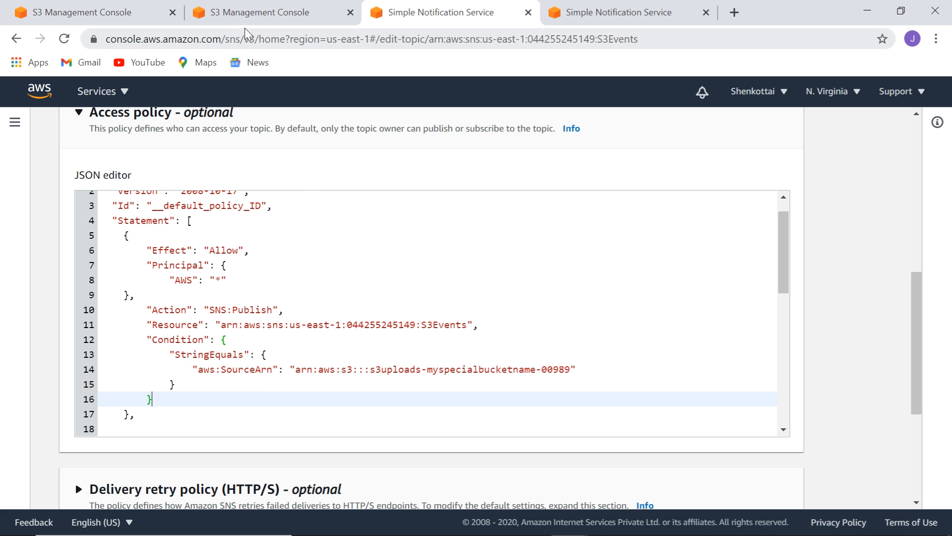
drag(782, 272, 799, 210)
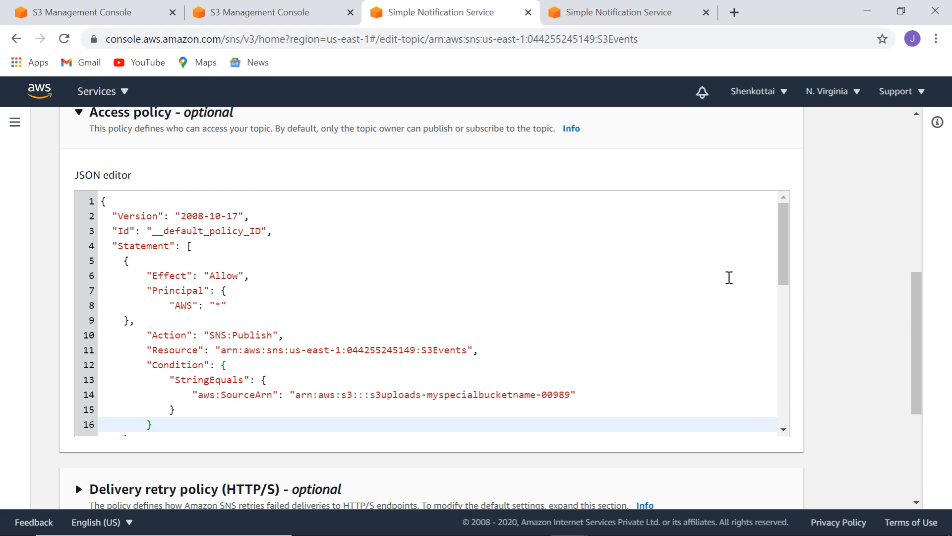
drag(919, 303, 921, 385)
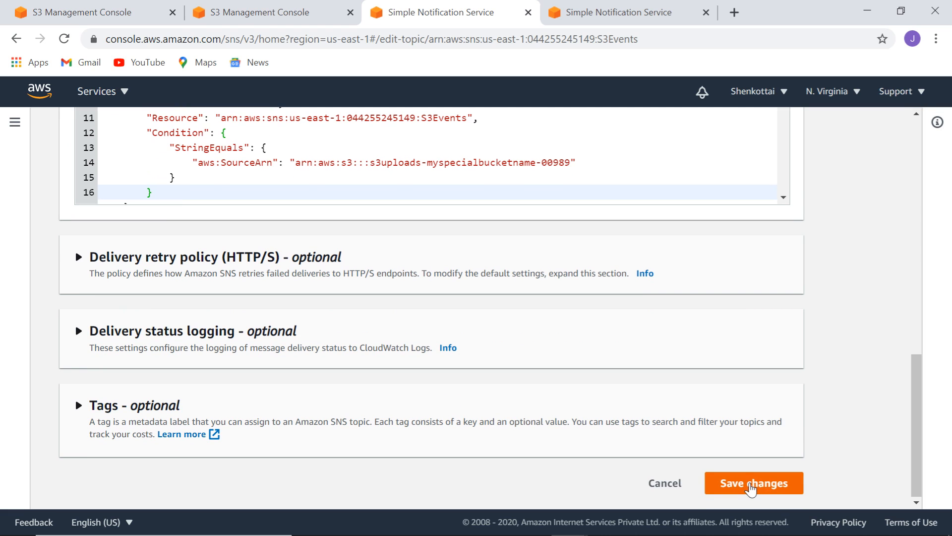
click(752, 488)
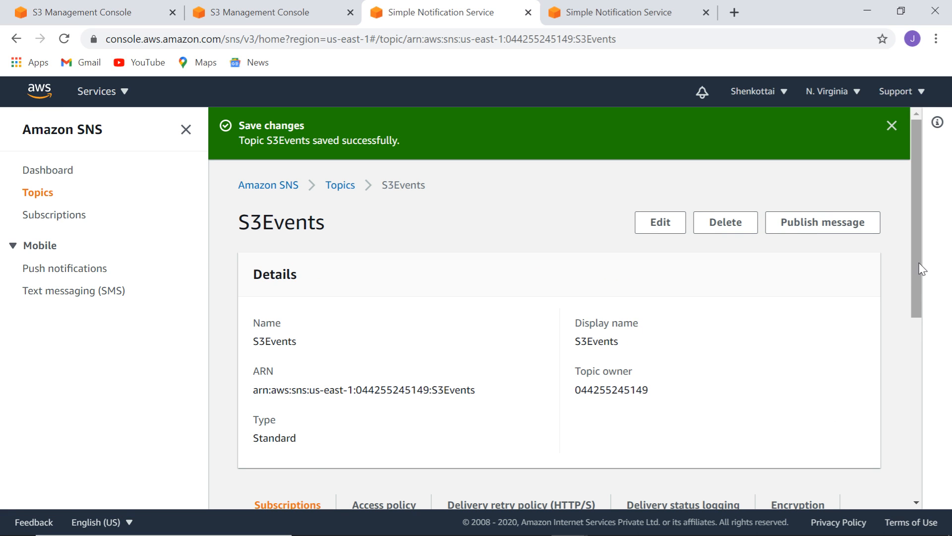
drag(919, 270, 906, 298)
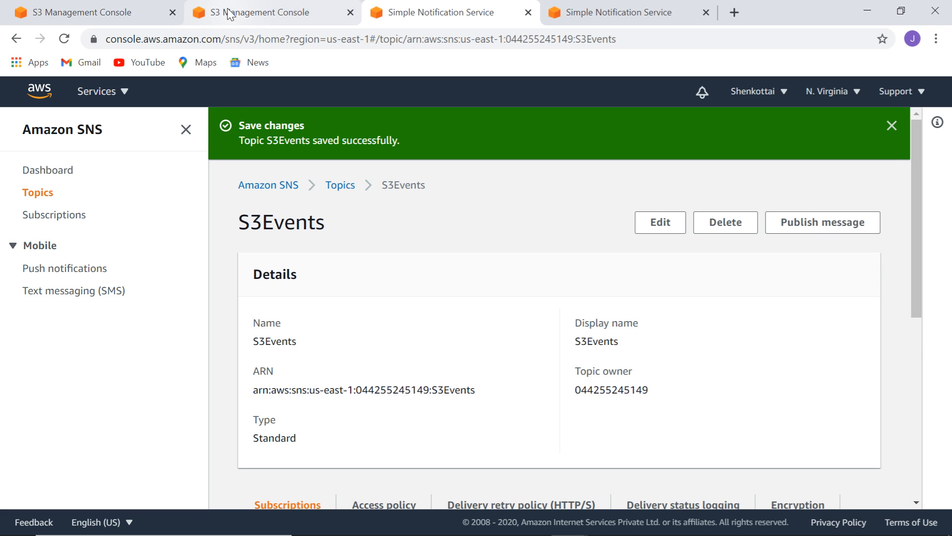
Start a new event notification in the bucket's Properties and name it S3uploads.
click(78, 13)
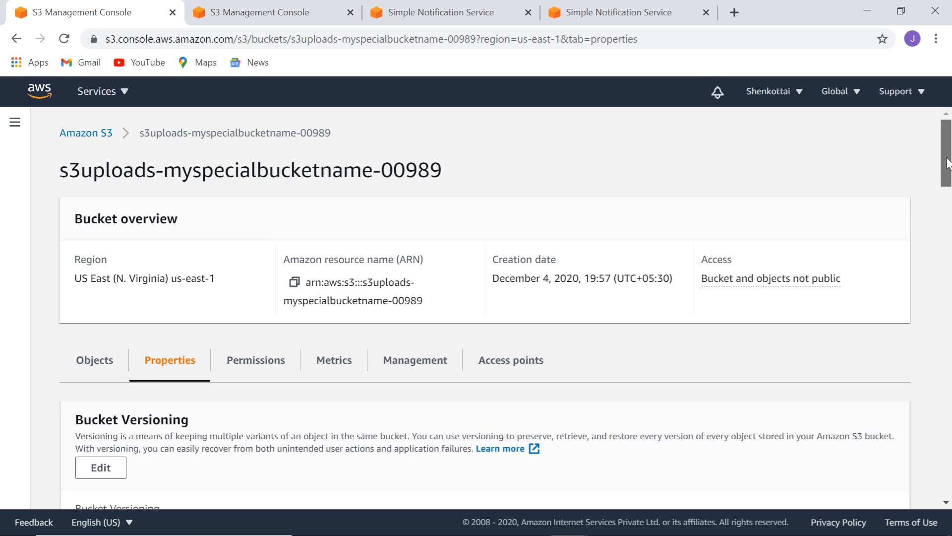
scroll(948, 188, down, 2)
drag(948, 187, 948, 403)
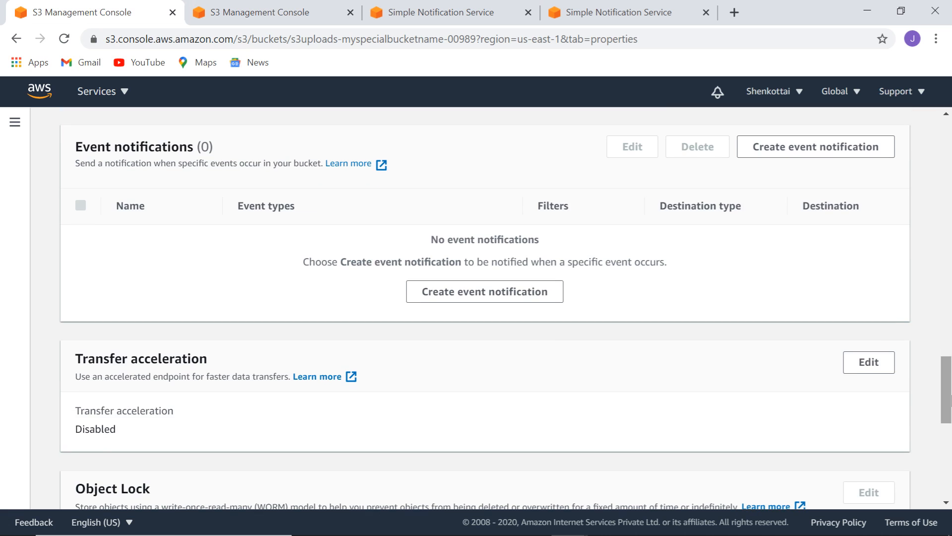
click(490, 299)
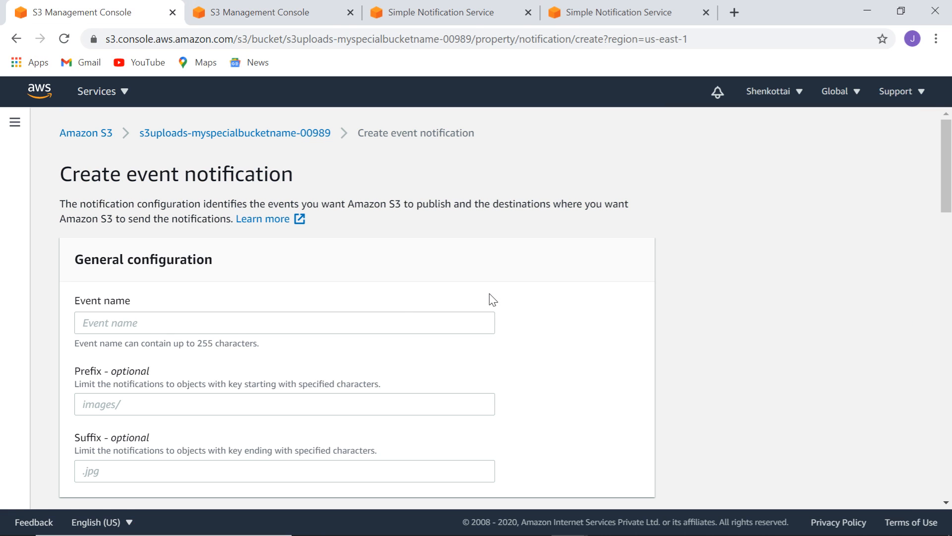
click(347, 323)
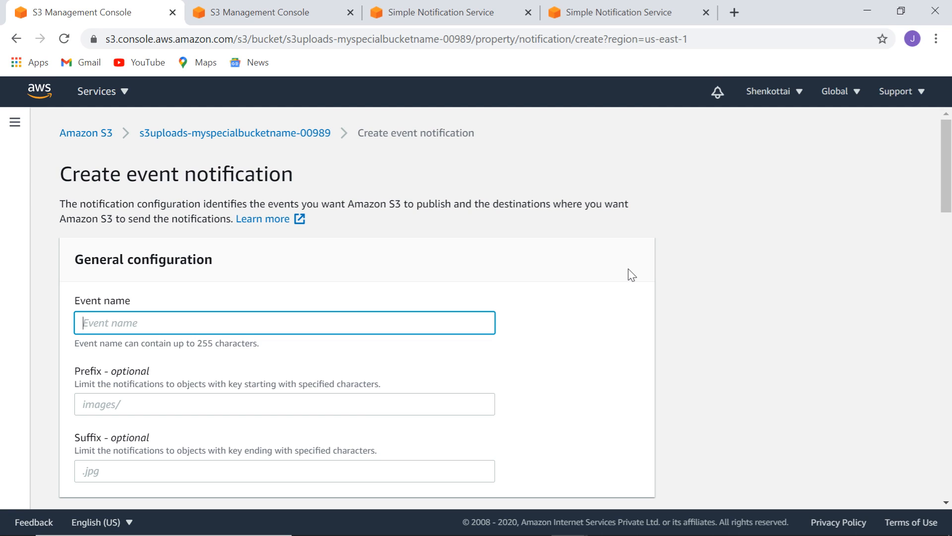
text(S3uploads)
Send all object create events to the S3Events SNS topic and save the notification.
drag(948, 177, 949, 274)
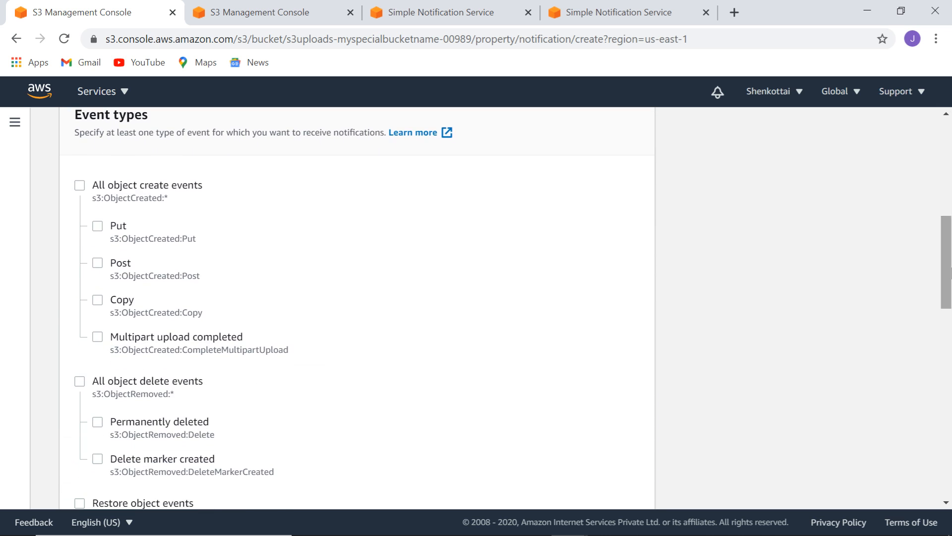
click(80, 186)
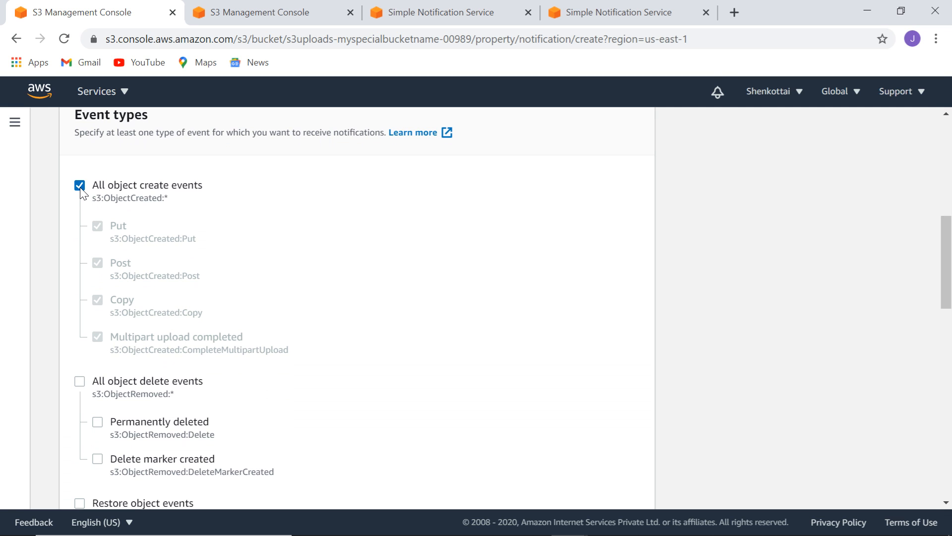
drag(949, 251, 949, 438)
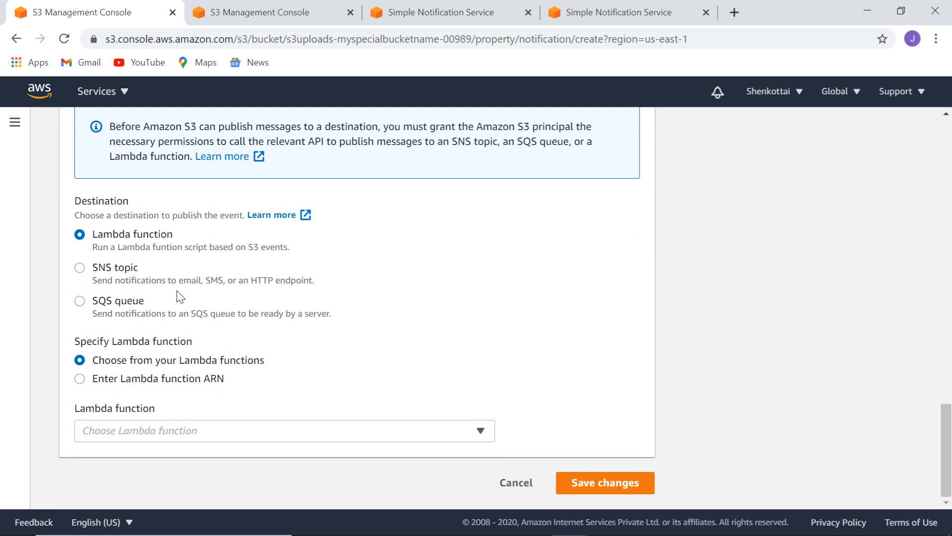
click(80, 268)
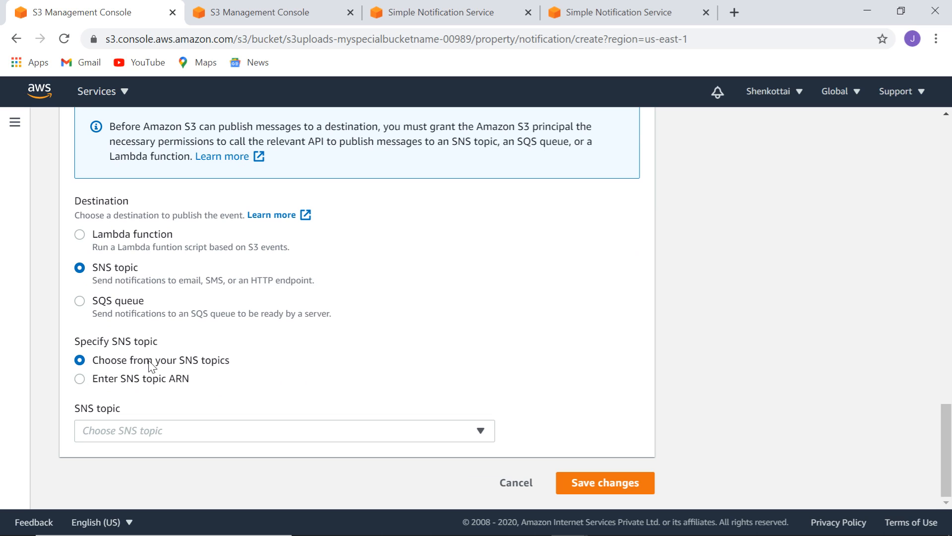
click(376, 434)
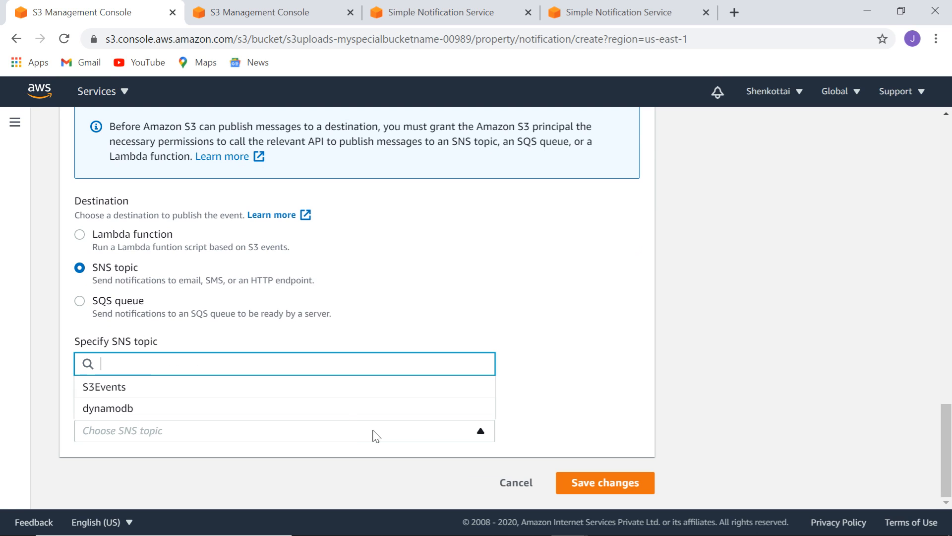
click(176, 386)
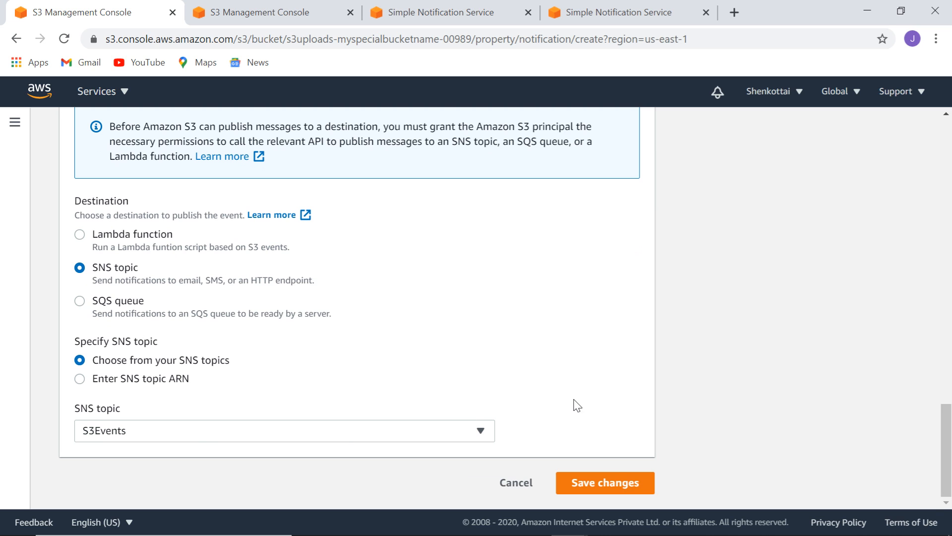
click(609, 485)
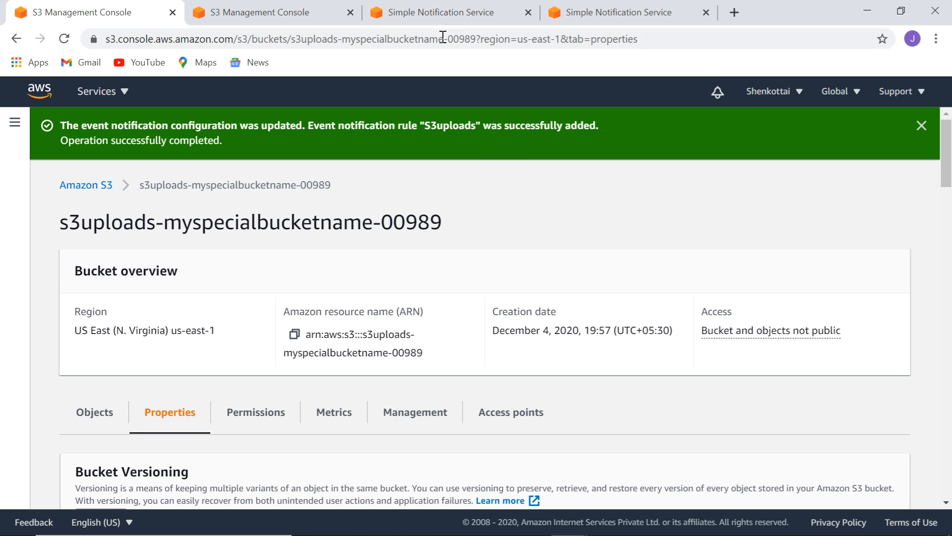
From the S3Events topic page's Subscriptions section, begin creating a new subscription.
click(443, 19)
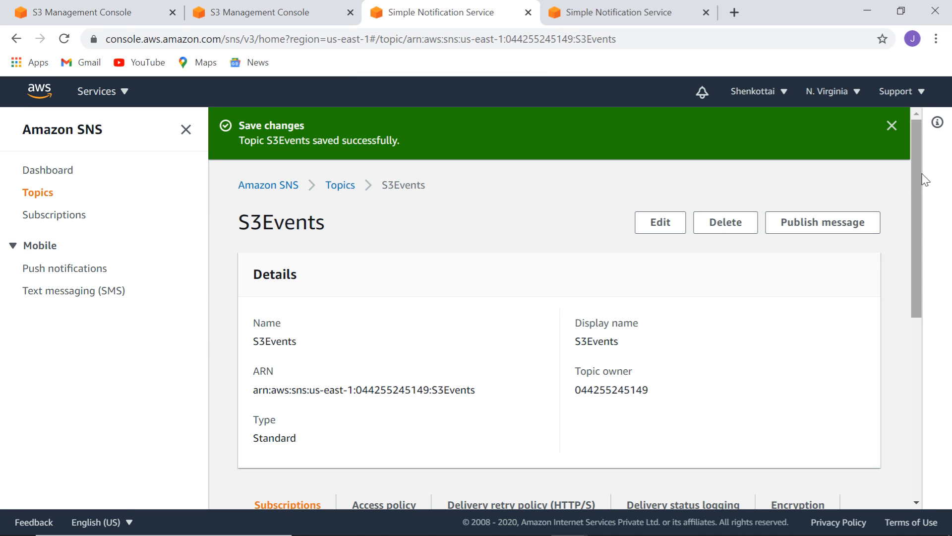
drag(915, 188, 941, 419)
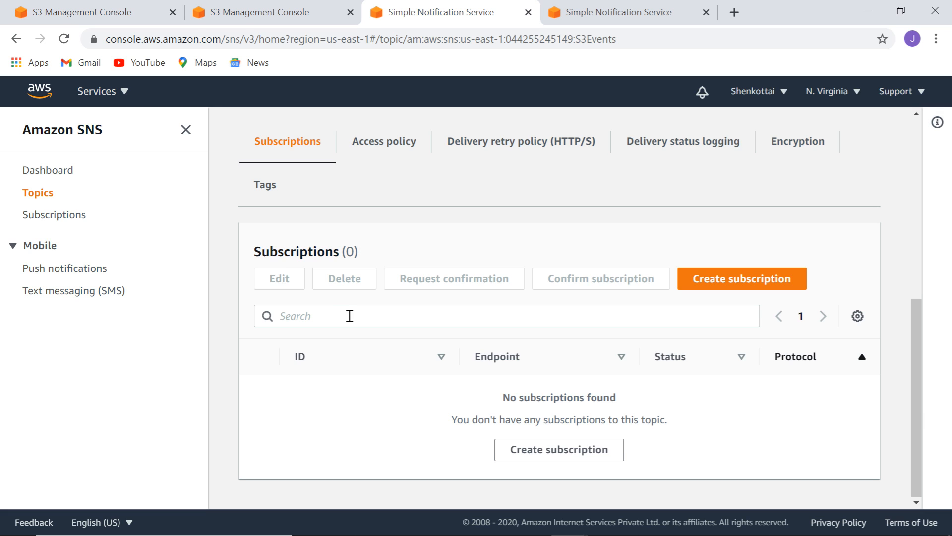
click(753, 281)
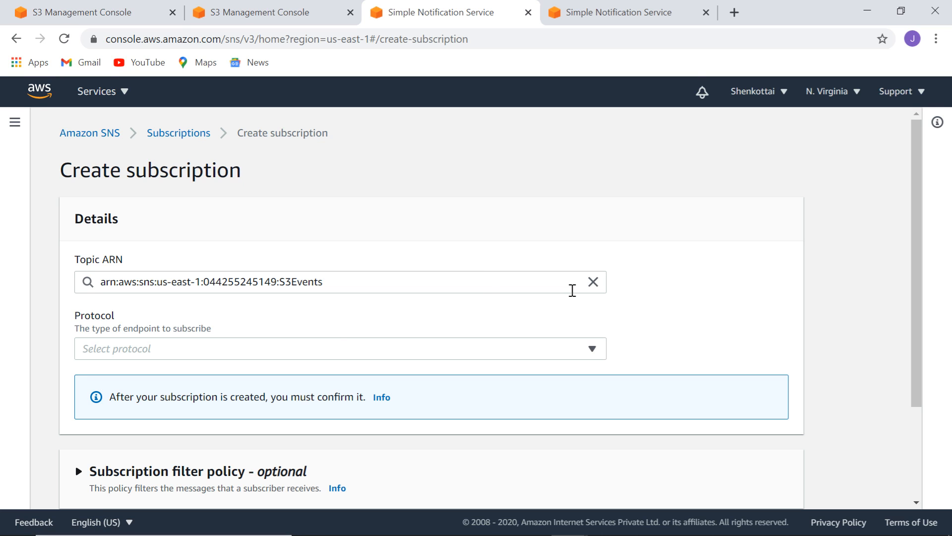
Set the subscription protocol to Email for the prefilled S3Events topic ARN.
click(507, 282)
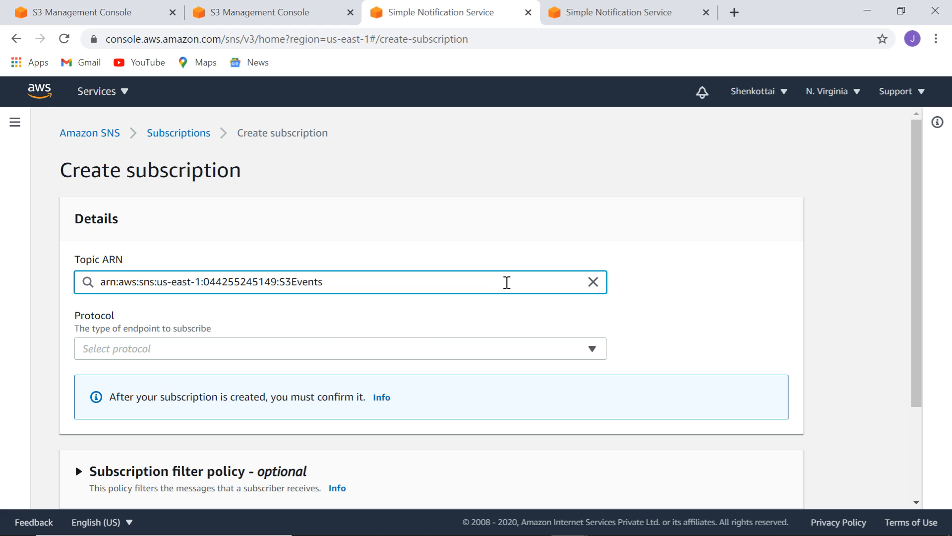
click(426, 352)
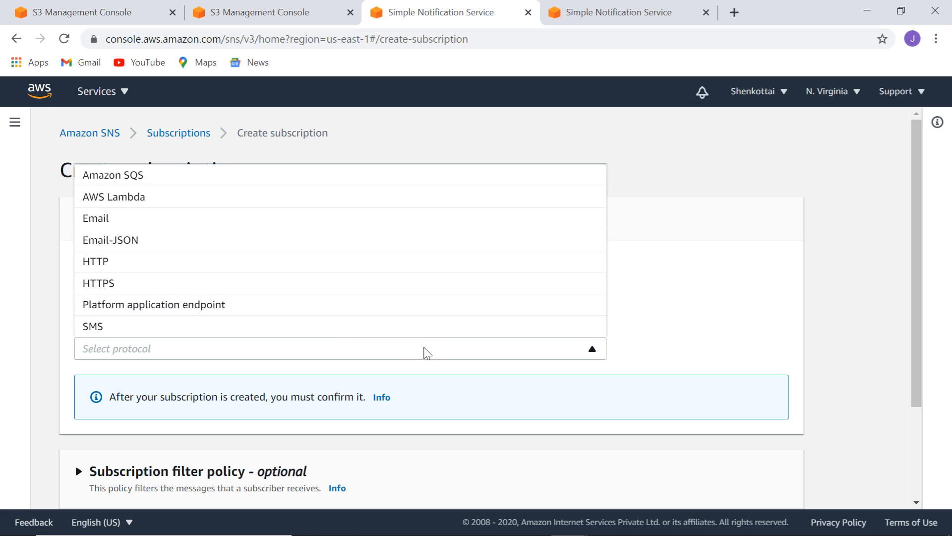
click(112, 218)
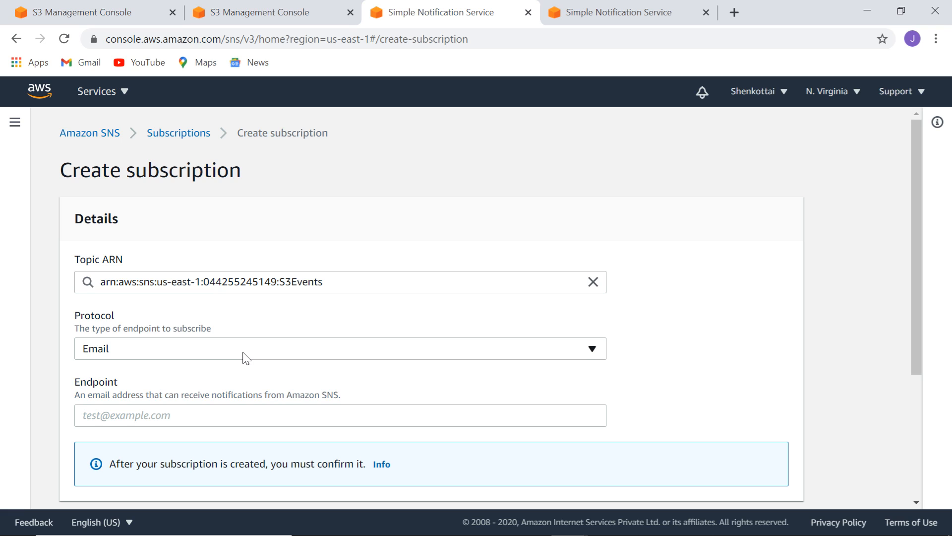
click(532, 289)
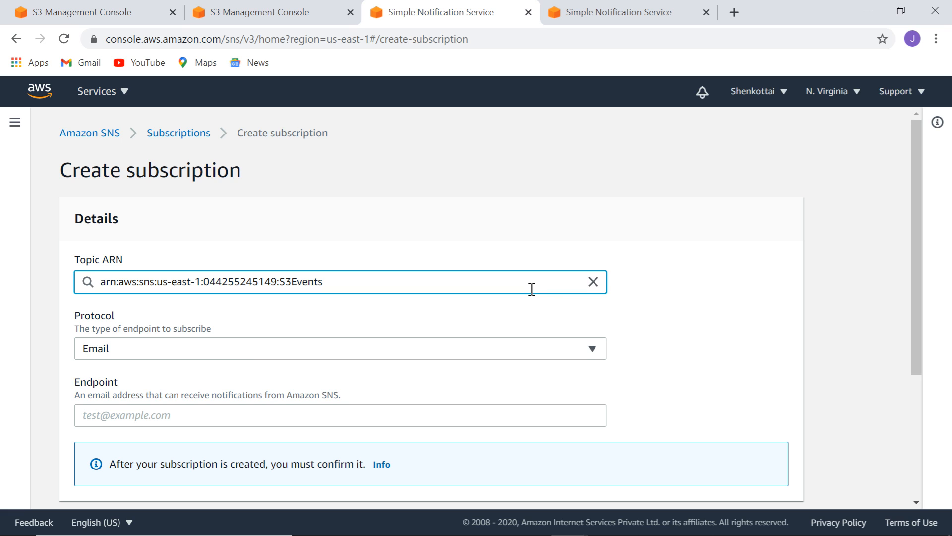
drag(915, 252, 921, 359)
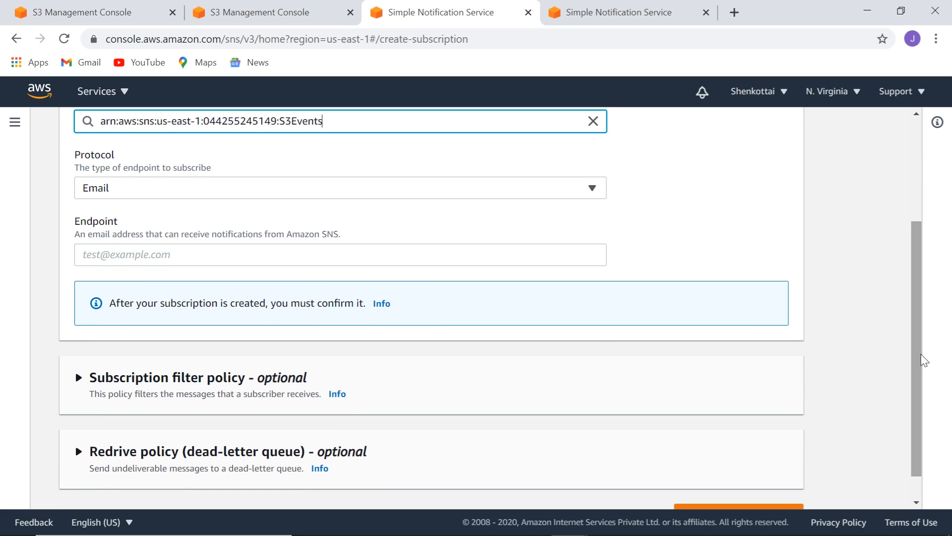
Enter the user's Gmail address as the endpoint and create the subscription.
click(350, 251)
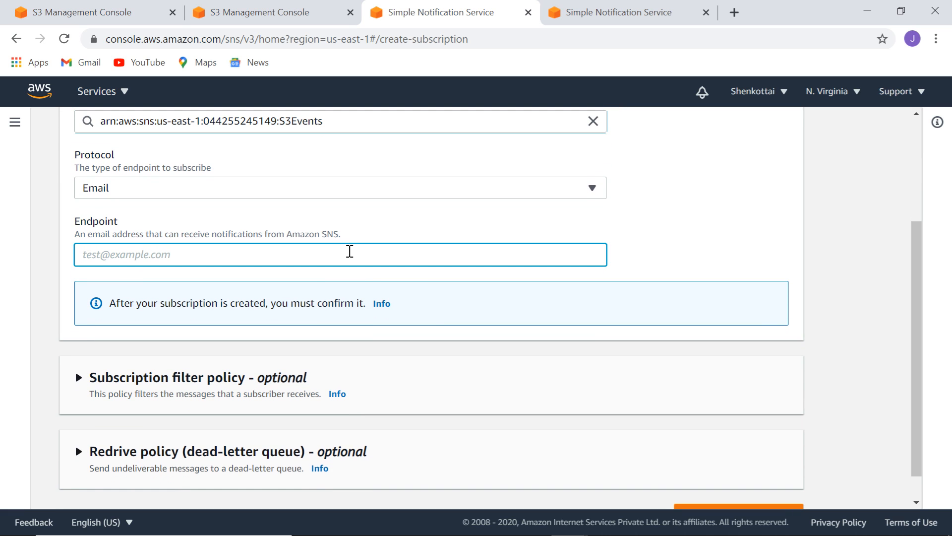
scroll(337, 238, down, 1)
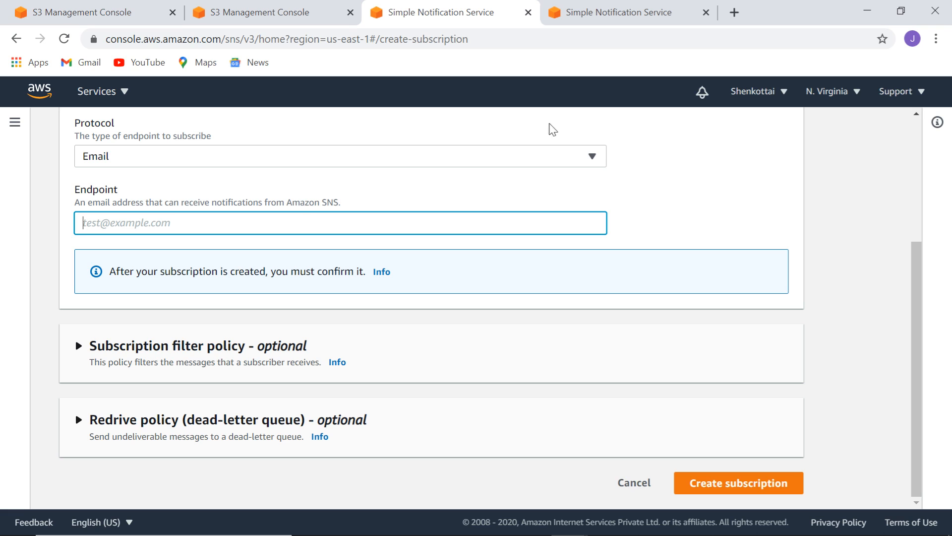
click(586, 155)
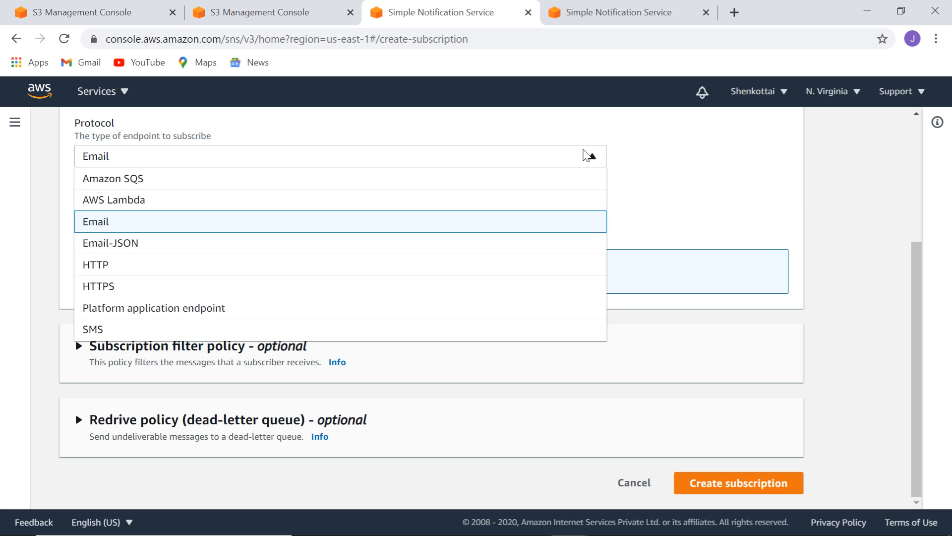
click(587, 155)
click(321, 224)
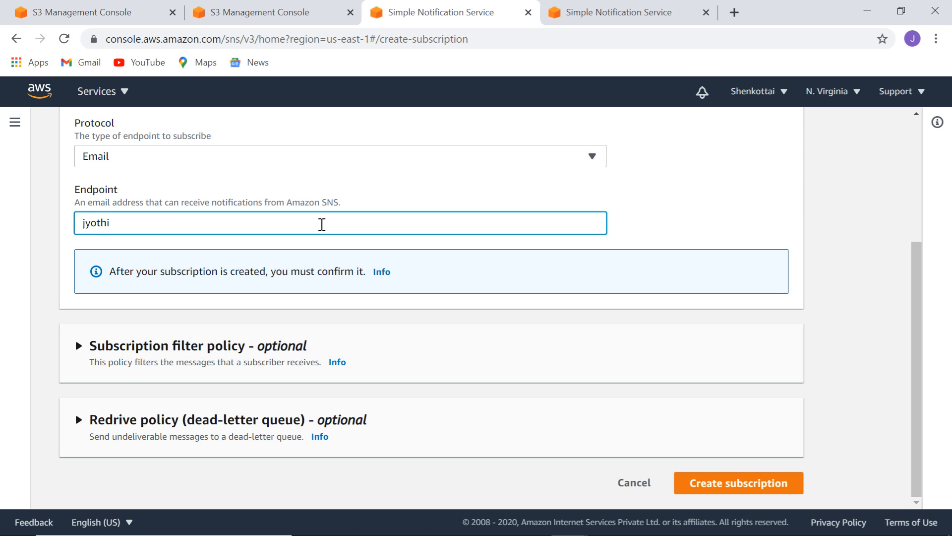
click(759, 487)
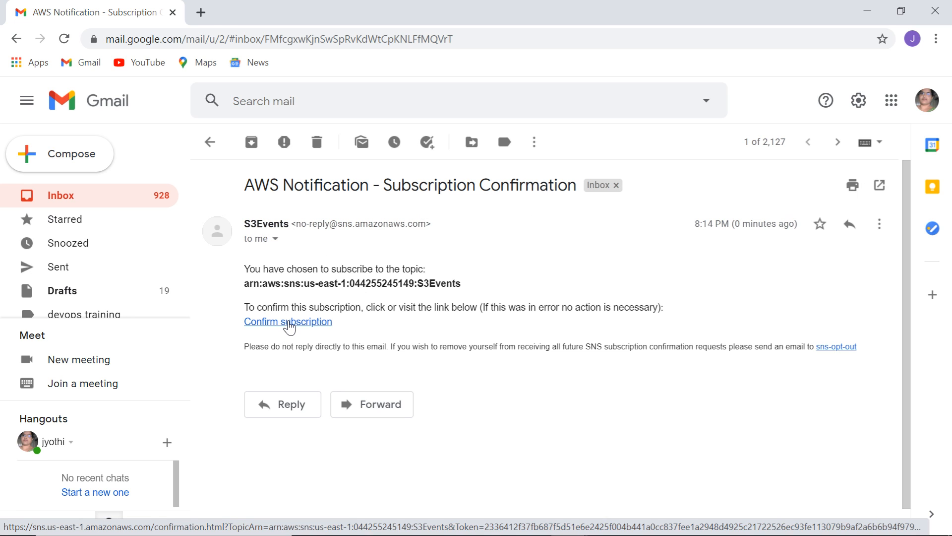
Follow the Confirm subscription link in the AWS Notification - Subscription Confirmation e-mail.
click(289, 323)
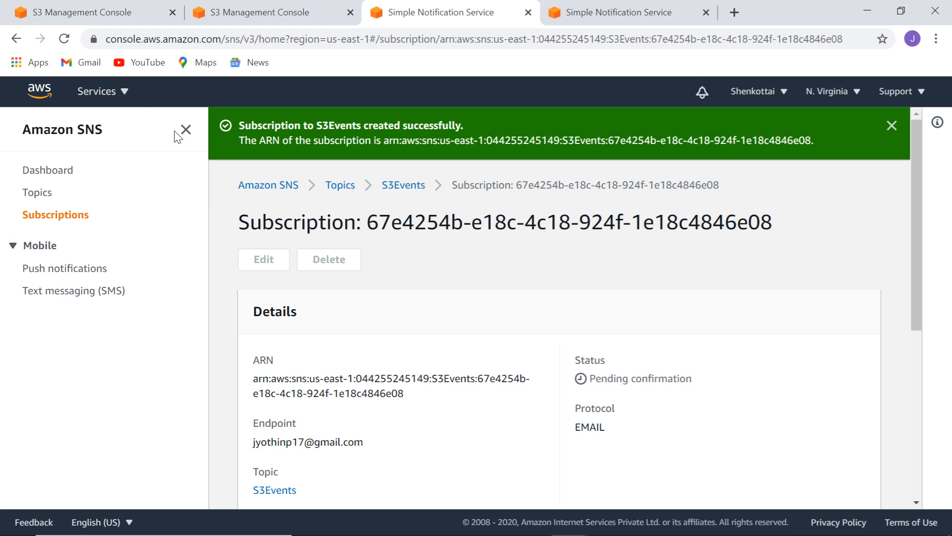
Refresh to see the subscription confirmed, then return to the bucket's upload page.
click(64, 39)
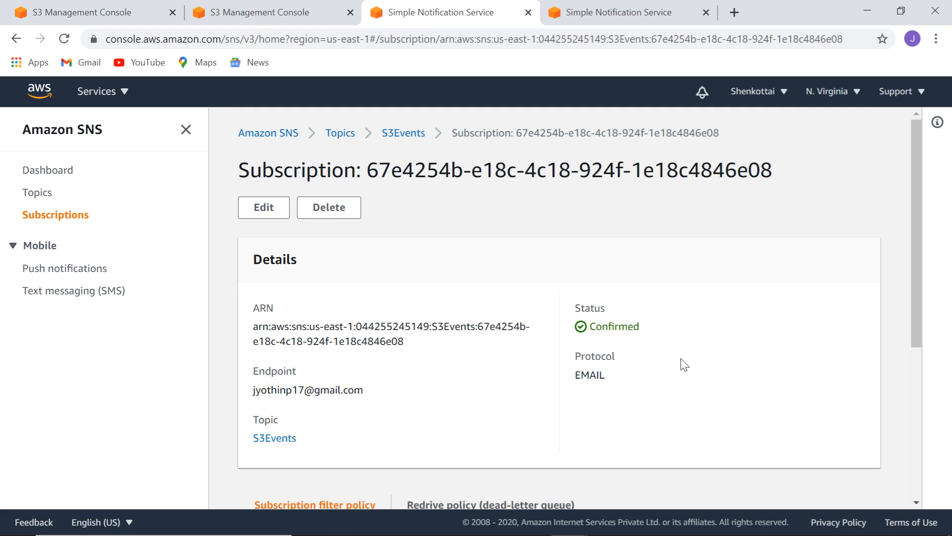
key(ctrl+1)
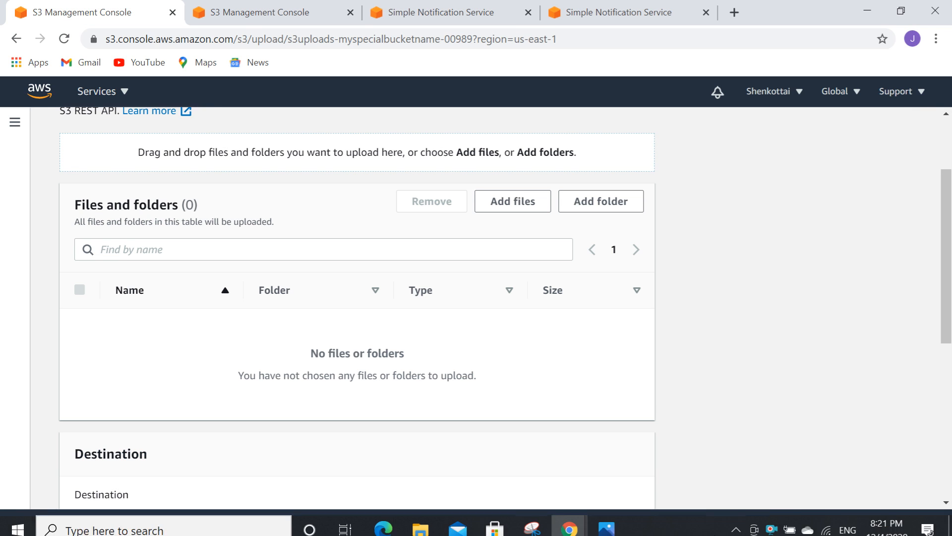
Upload the photo B612_20201005_172512_140.jpg to the bucket, then bring Gmail to the front.
click(511, 211)
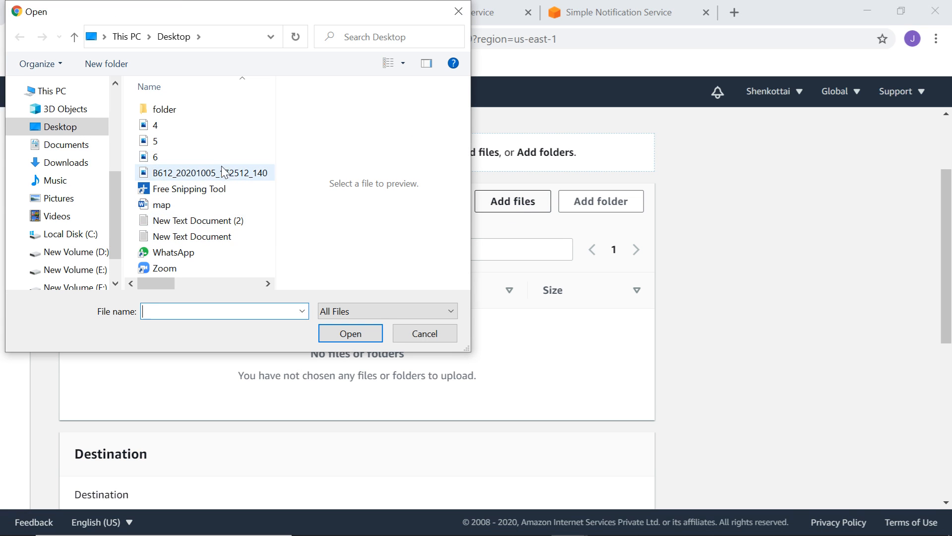
click(218, 171)
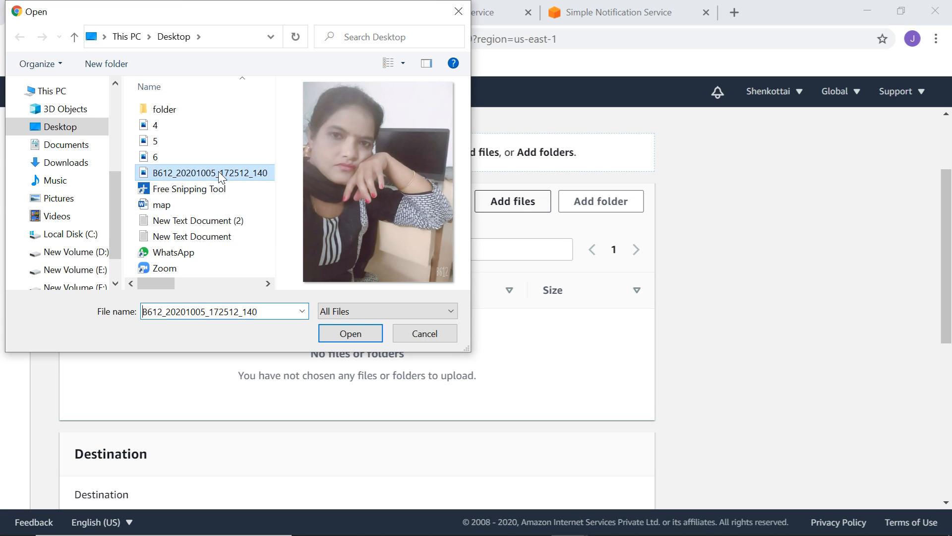
click(351, 334)
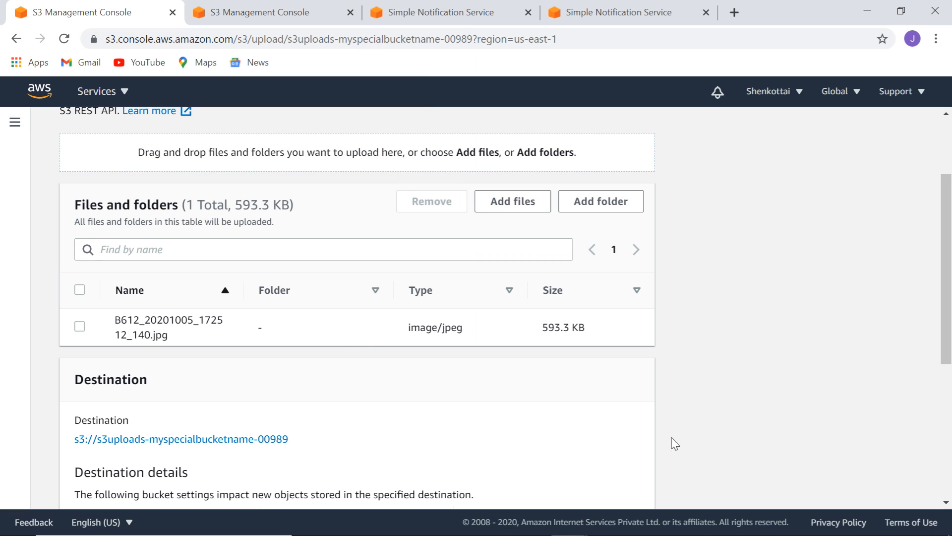
drag(946, 231, 950, 395)
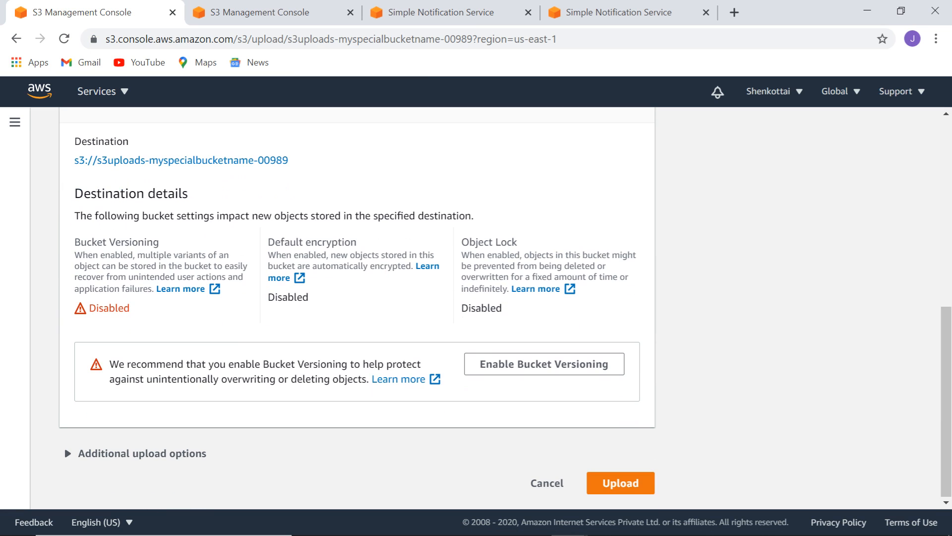
click(620, 484)
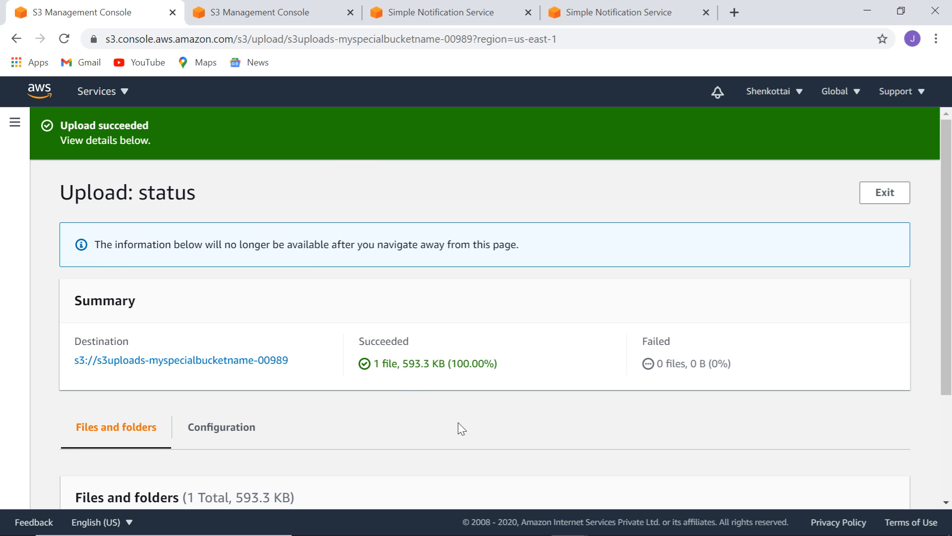
scroll(462, 429, down, 3)
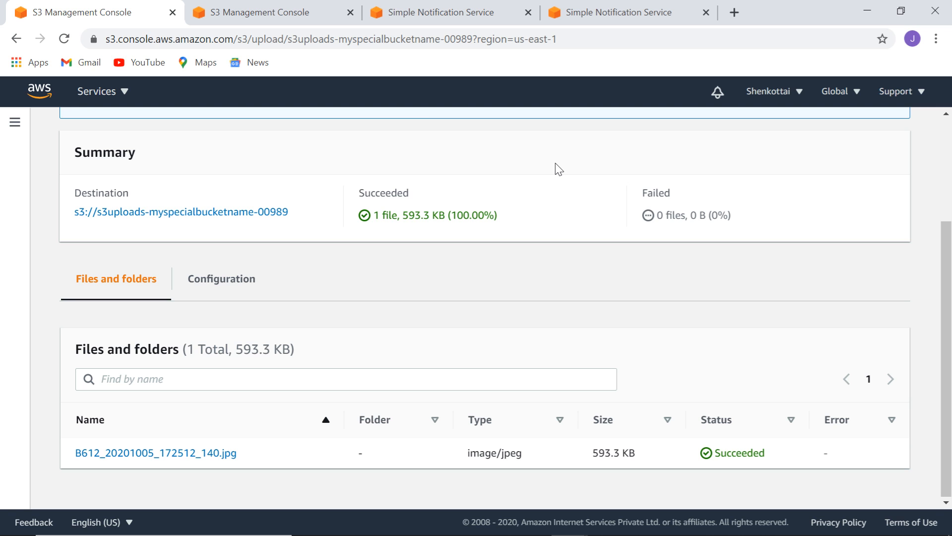
key(alt+Tab)
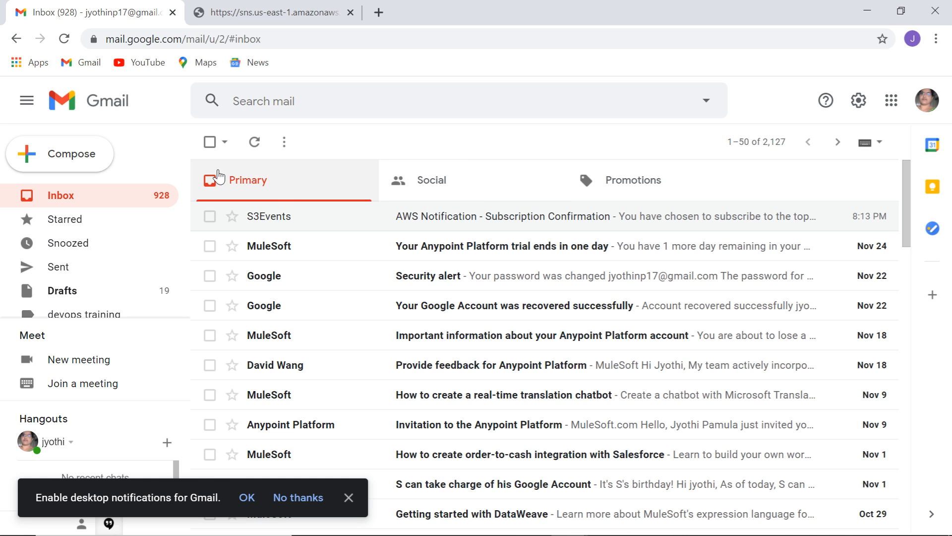
Open the Amazon S3 Notification email from Gmail's Promotions category.
click(269, 17)
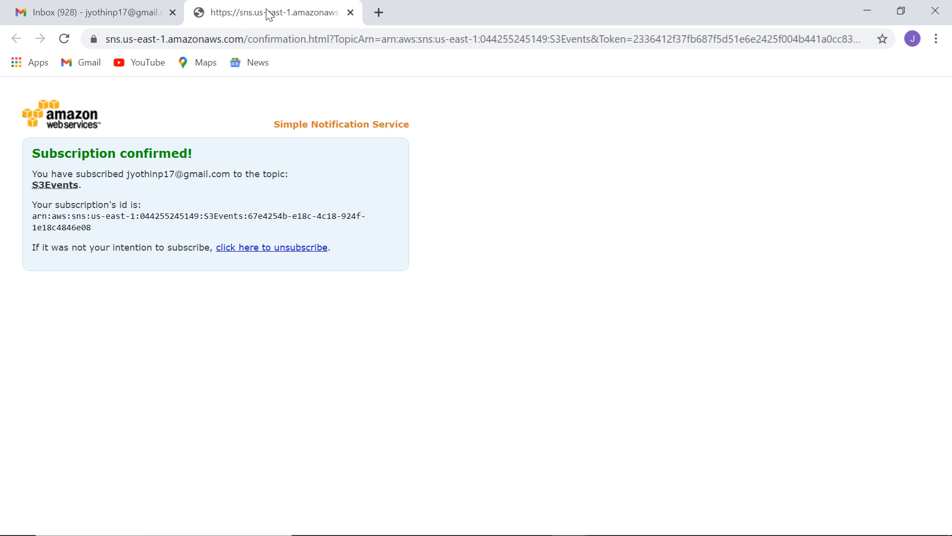
click(105, 15)
click(650, 184)
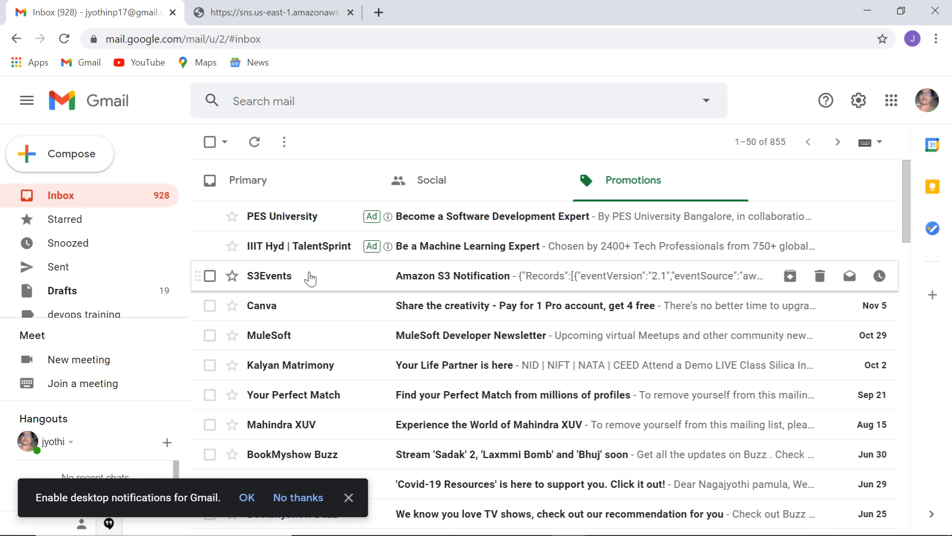
click(472, 277)
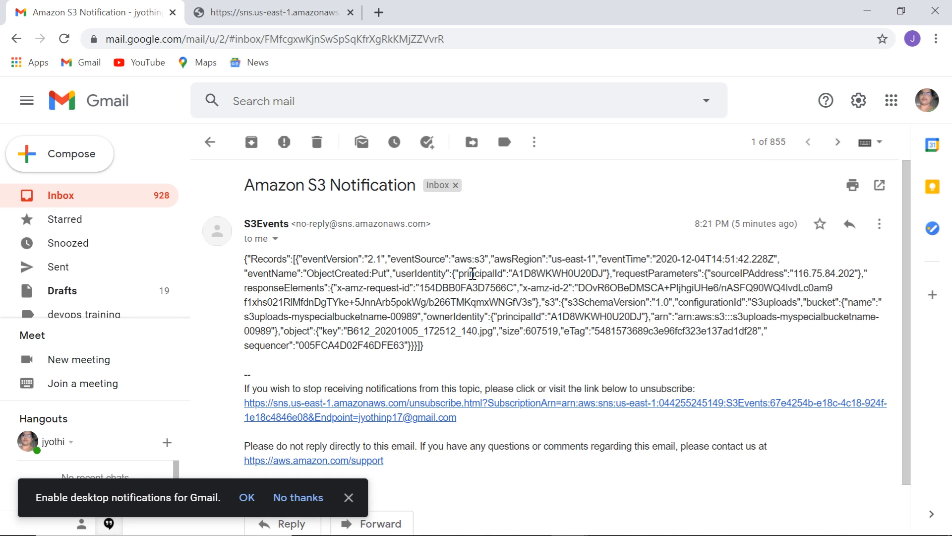
scroll(910, 220, down, 1)
scroll(910, 220, down, 1)
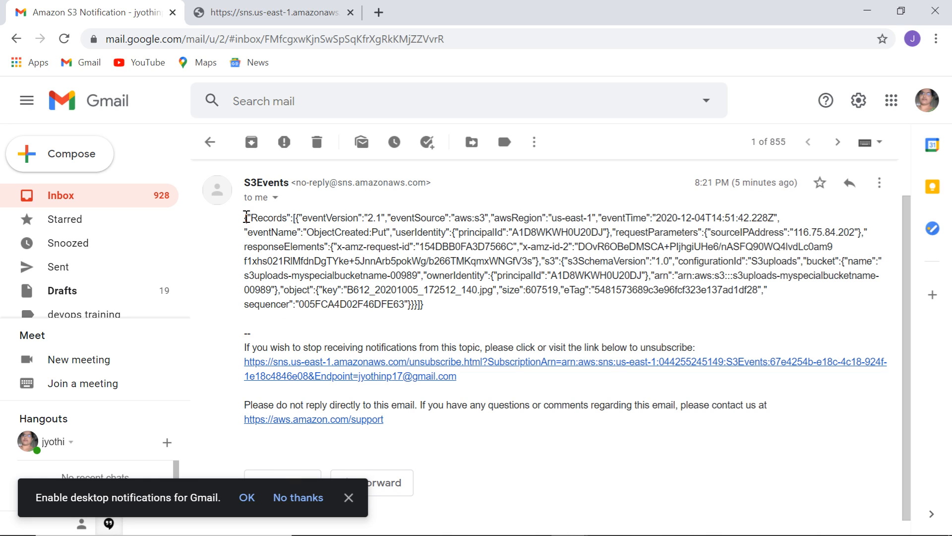
Highlight the JSON's S3uploads configuration id, bucket name and object key, then return to S3.
drag(246, 219, 687, 316)
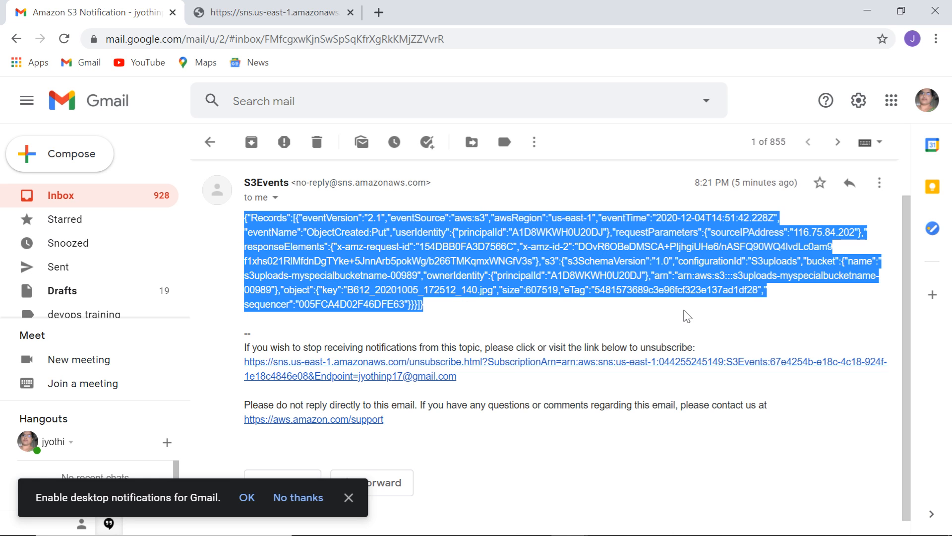
click(727, 323)
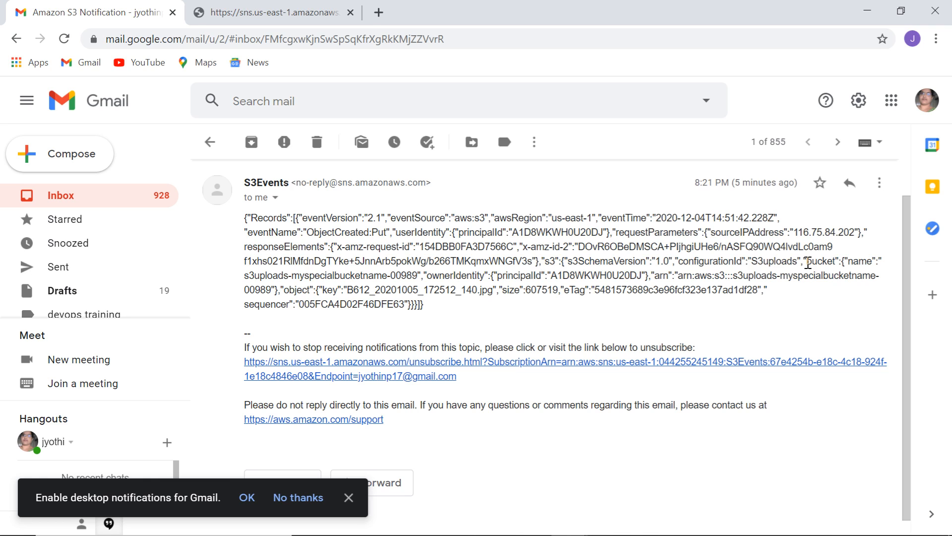
drag(750, 263, 798, 264)
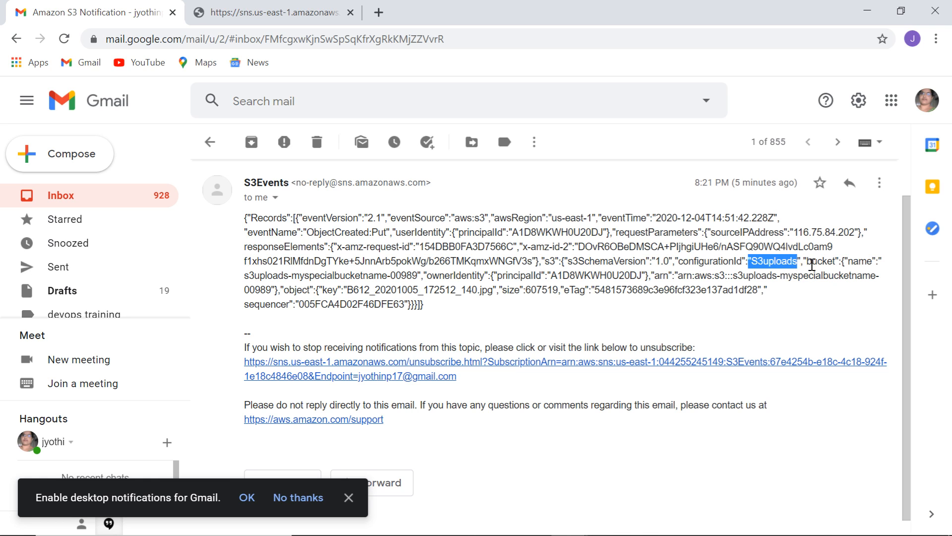
click(812, 264)
drag(856, 262, 860, 262)
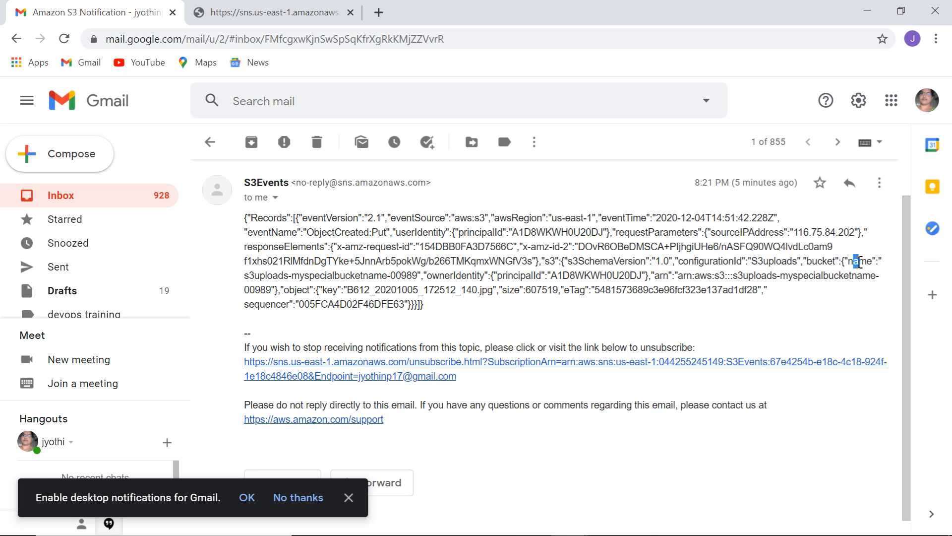
click(290, 294)
drag(323, 291, 551, 296)
click(746, 325)
key(alt+Tab)
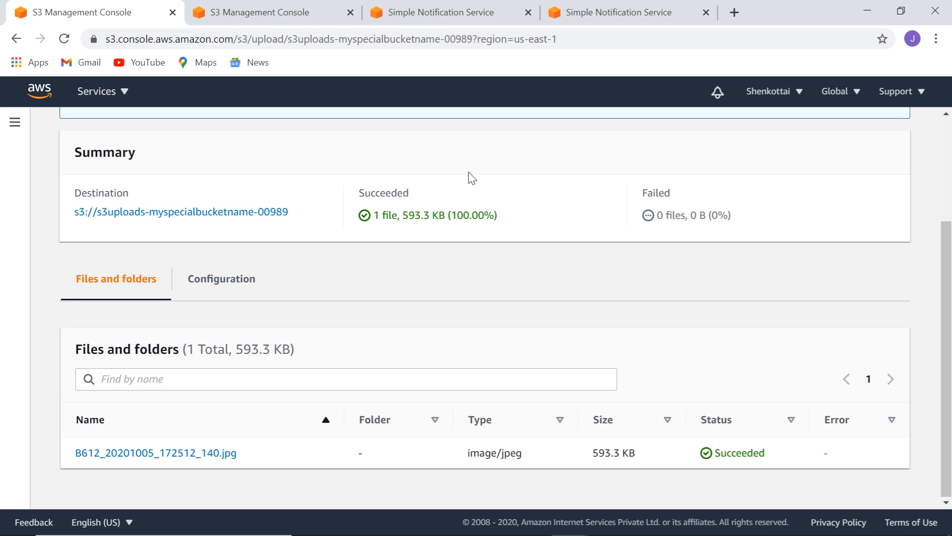
Return to the SNS S3Events topic page and scroll up to its details.
click(444, 16)
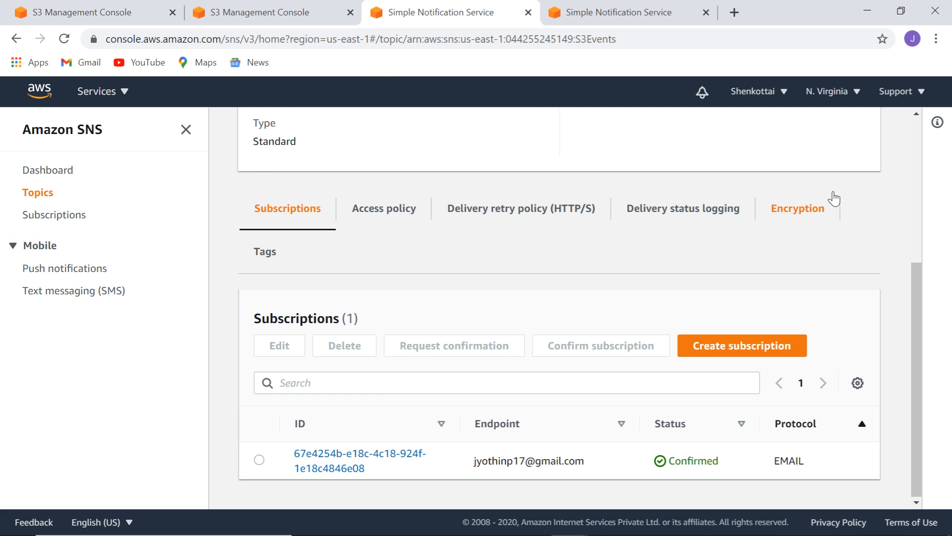
drag(918, 286, 935, 120)
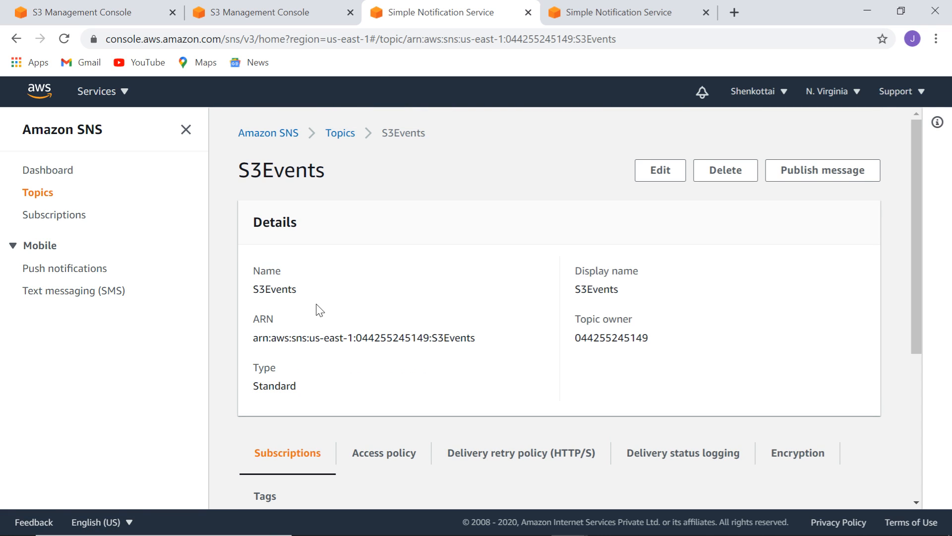
Publish a message to S3Events with subject snsMessage and body Hello.
click(824, 171)
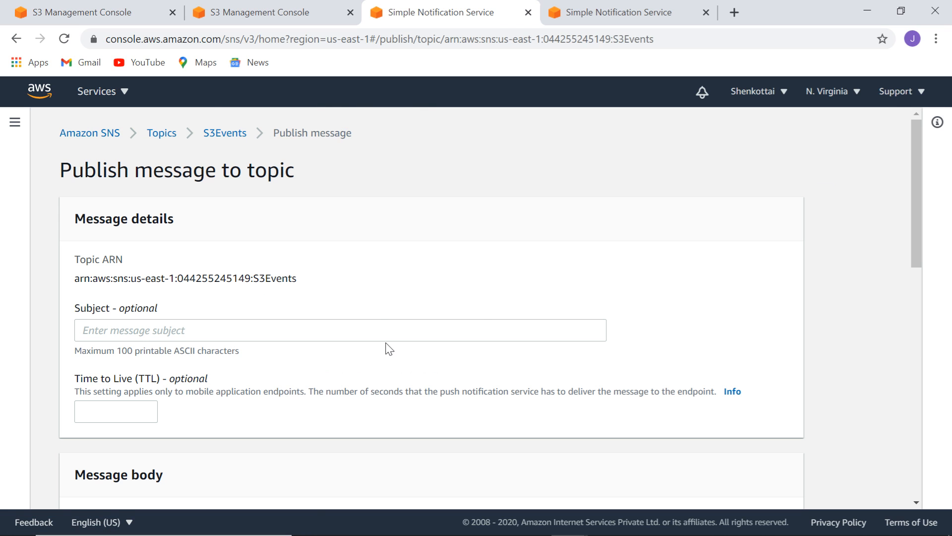
click(377, 325)
text(sns)
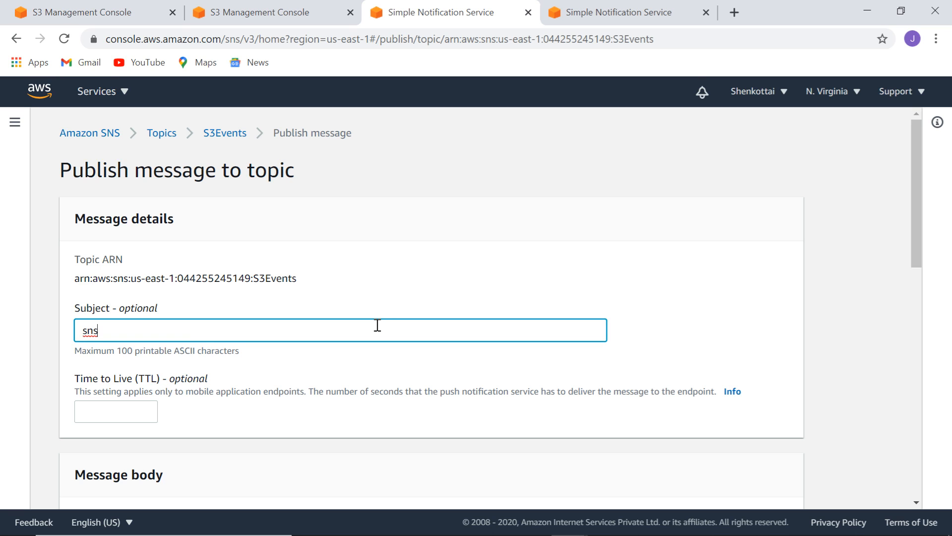
text(me)
key(BackSpace)
key(BackSpace)
text(Message)
drag(919, 193, 929, 334)
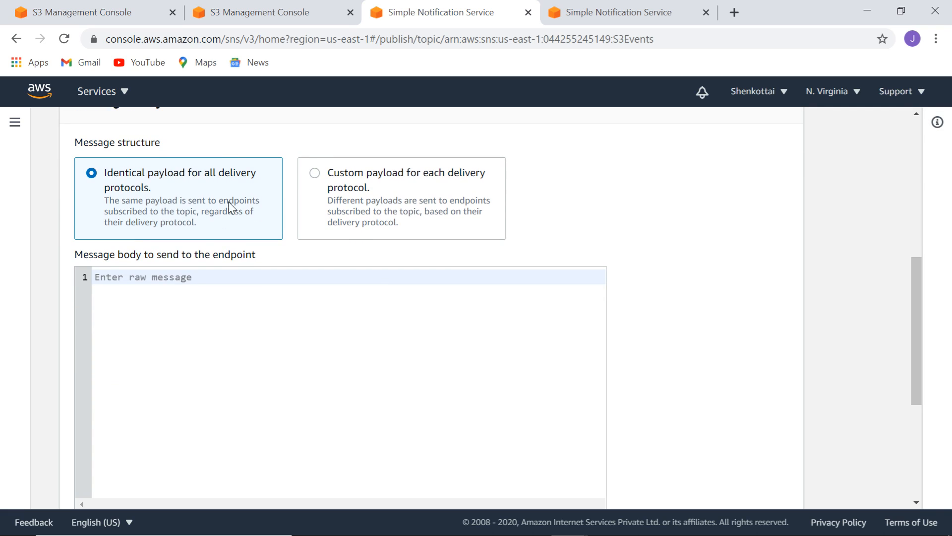
click(180, 304)
text(Hello)
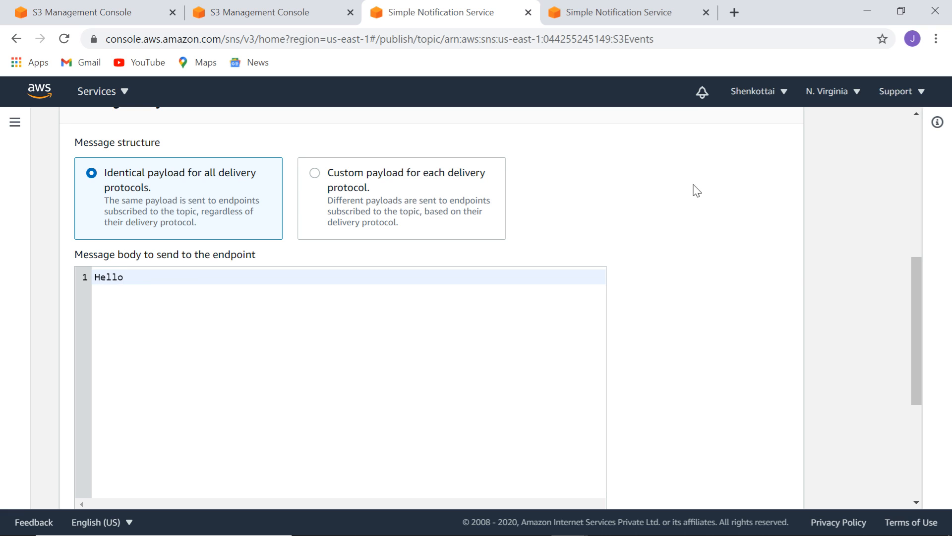
drag(914, 266, 937, 393)
click(750, 490)
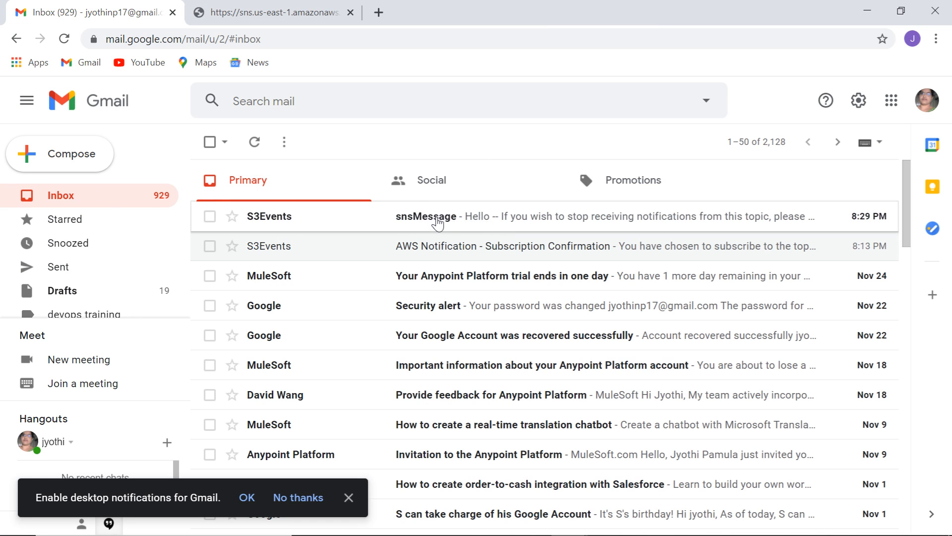
Open the 'snsMessage' email from S3Events and highlight its body text 'Hello' to confirm delivery.
click(437, 224)
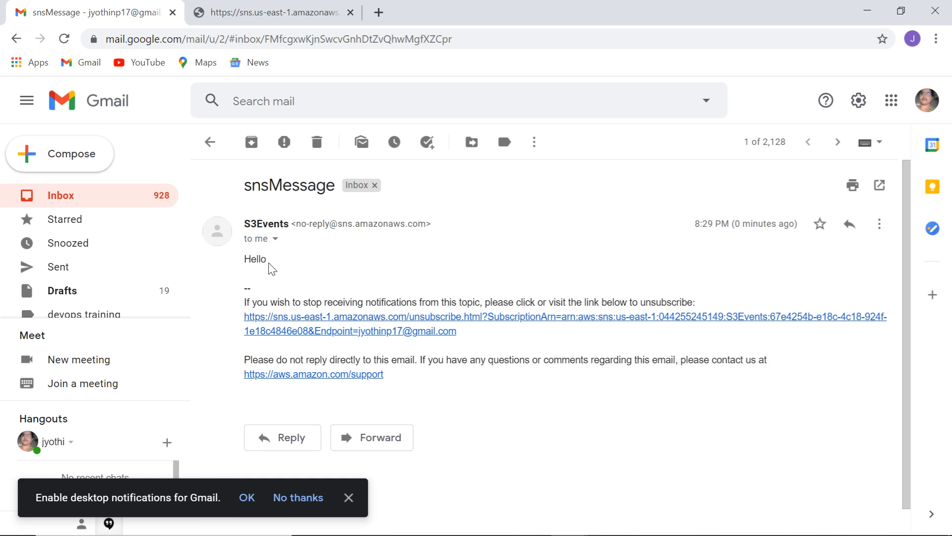
drag(268, 263, 234, 263)
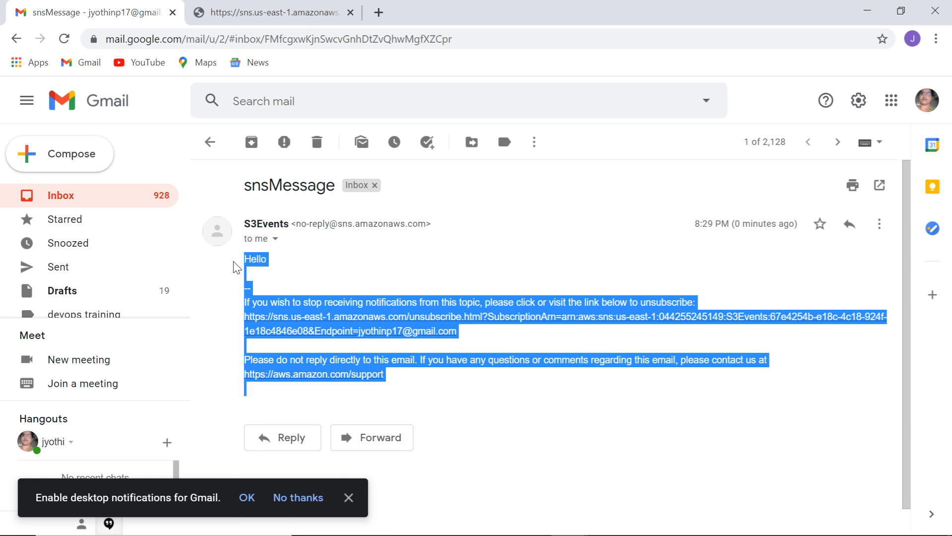
click(388, 260)
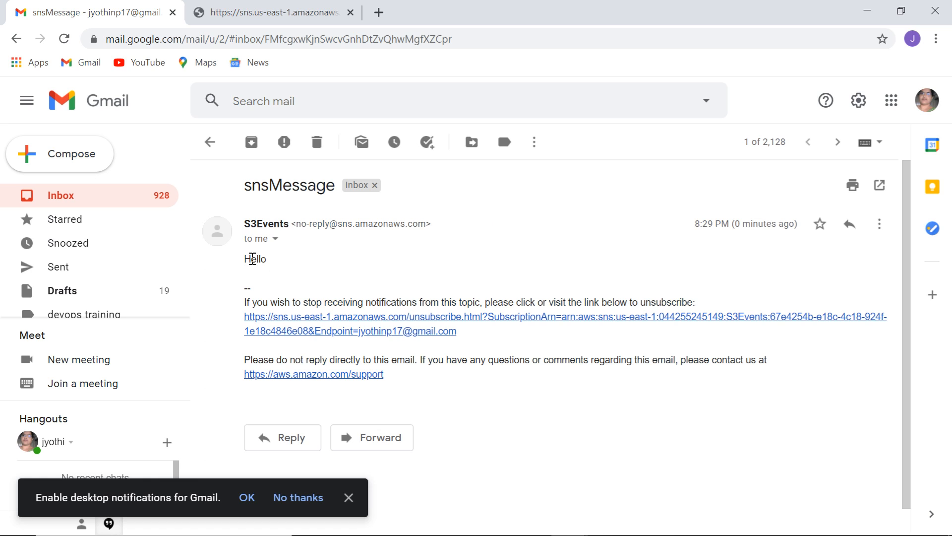
drag(245, 259, 268, 262)
click(358, 267)
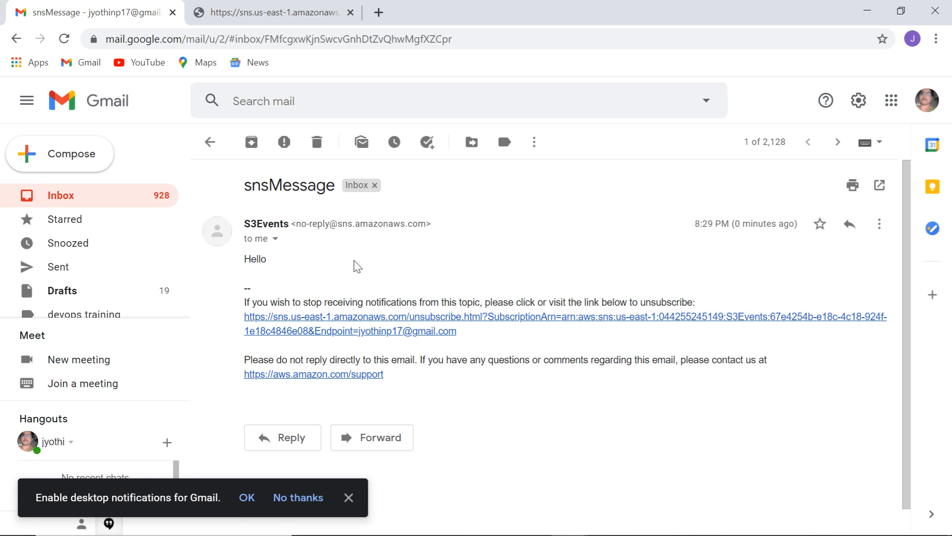
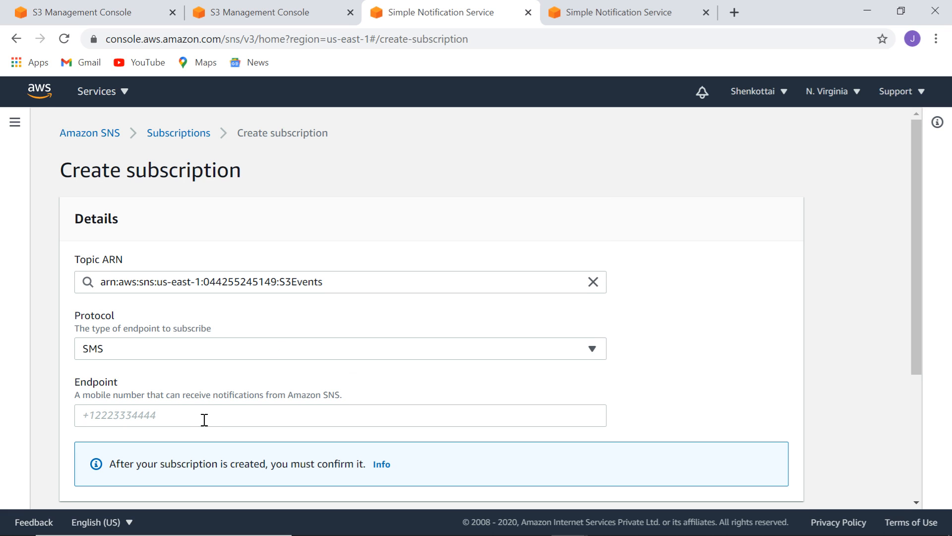
Enter the mobile number as the SMS endpoint and create the subscription to S3Events.
click(204, 420)
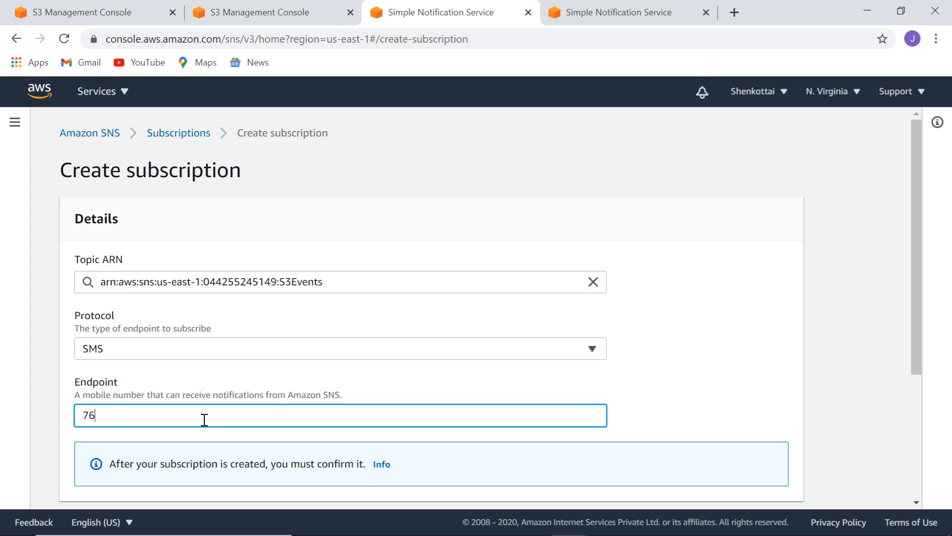
drag(917, 268, 942, 437)
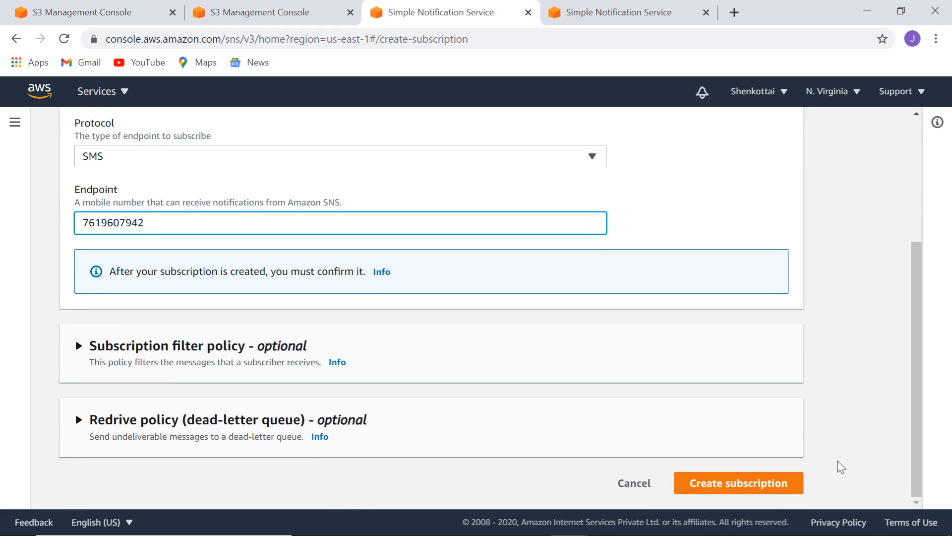
click(738, 483)
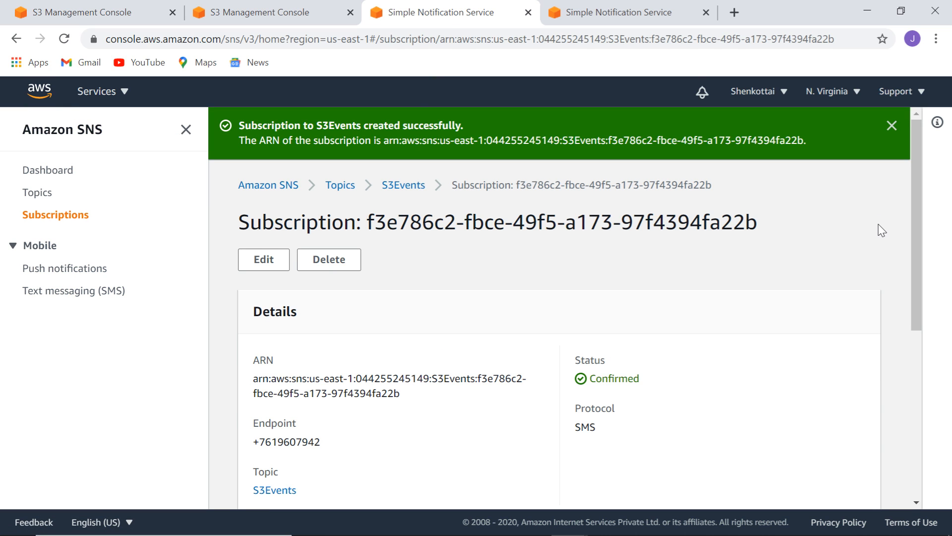
Open the S3Events publish form and enter the subject mysubjectSNS.
click(47, 197)
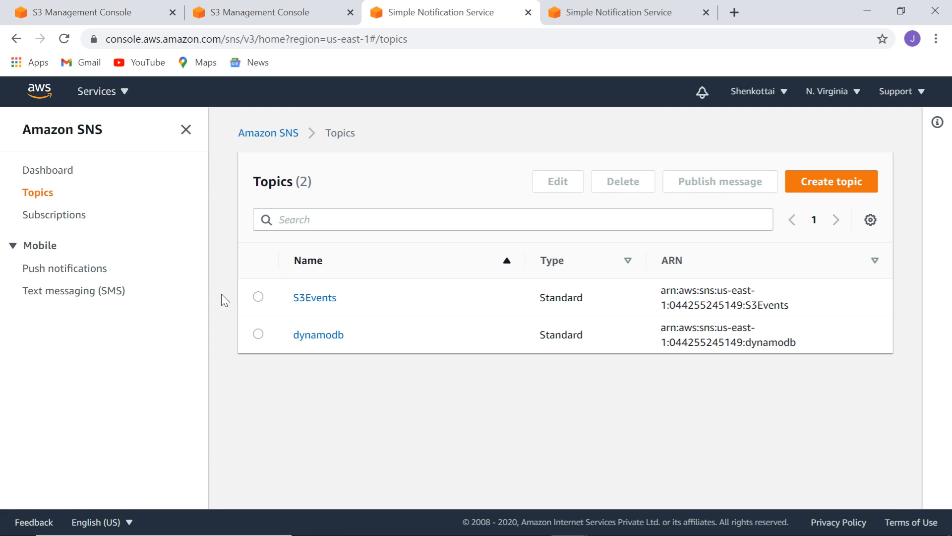
click(258, 296)
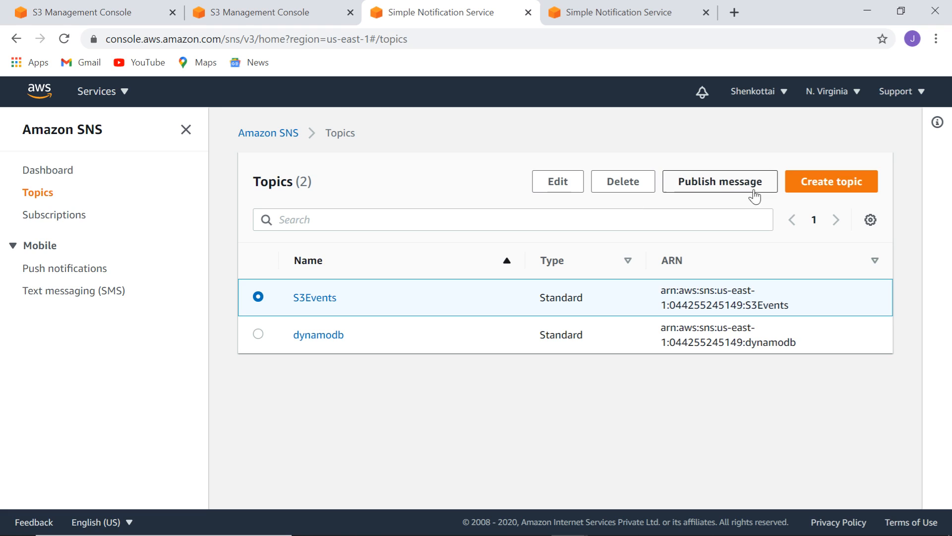
click(717, 181)
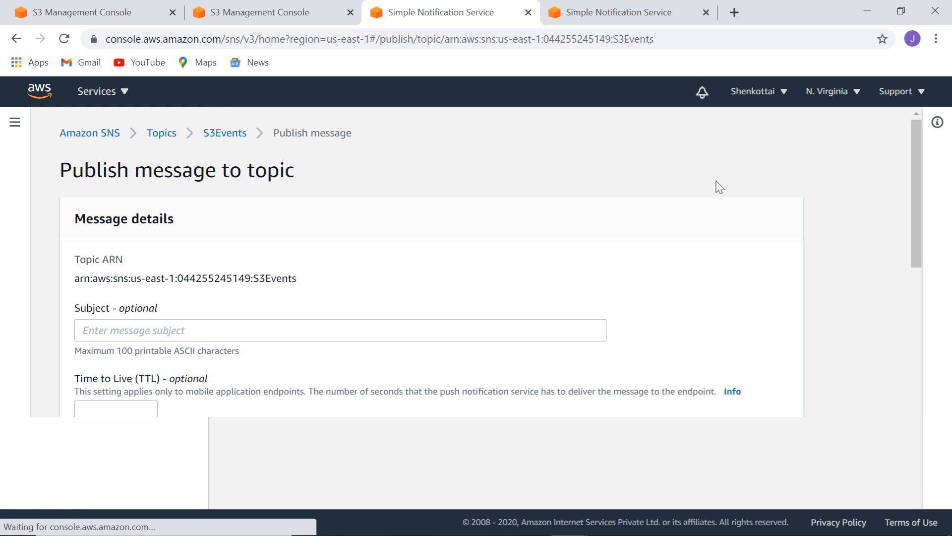
click(386, 330)
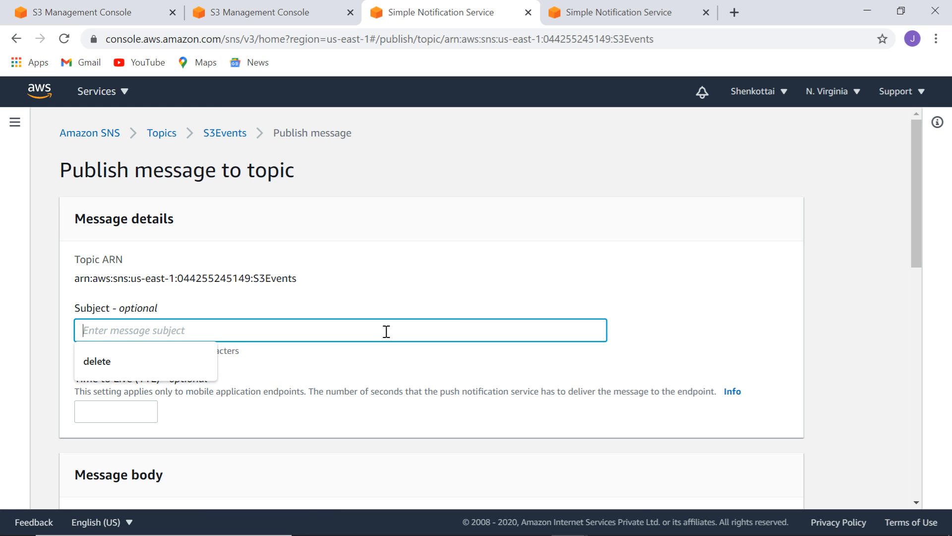
text(mysu)
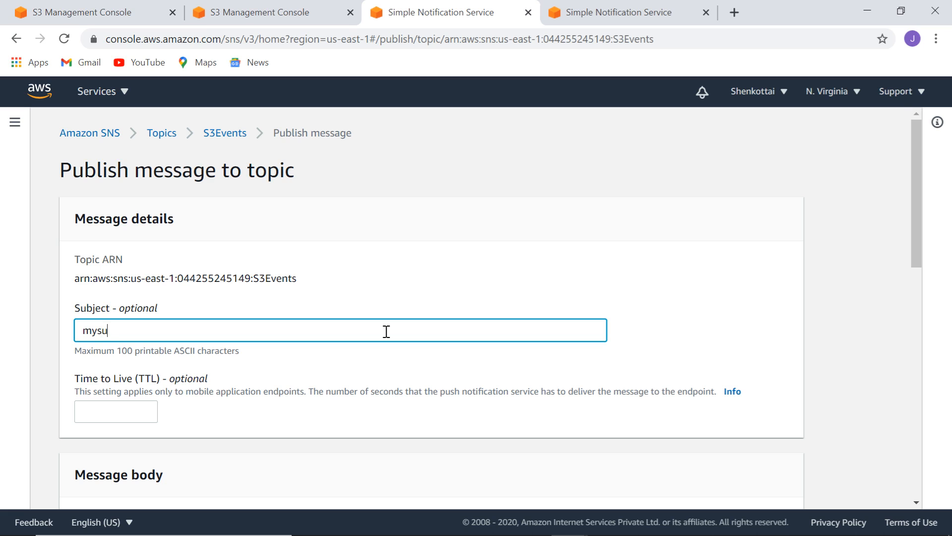
text(bjectsna]s)
key(BackSpace)
key(BackSpace)
text(s)
key(BackSpace)
key(BackSpace)
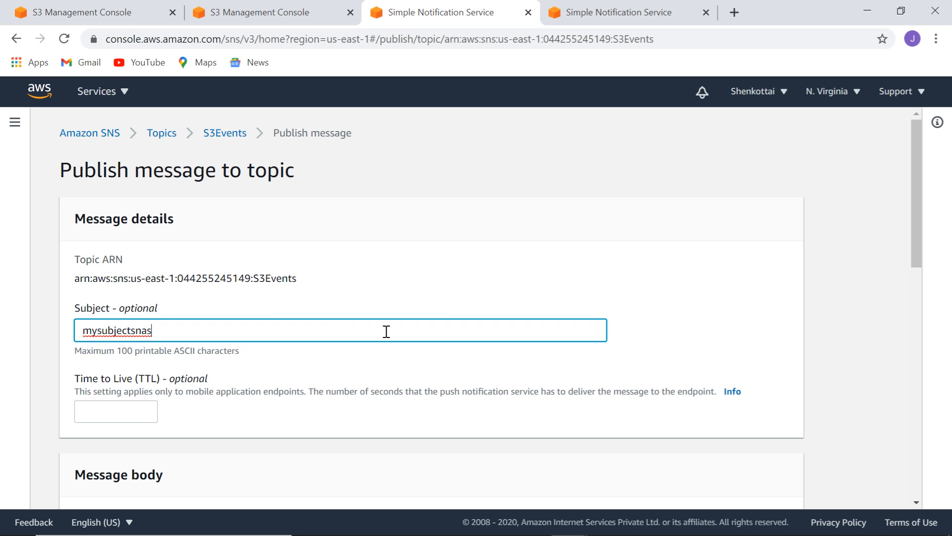
key(BackSpace)
key(BackSpace)
text(SNS)
Enter the message body Welcome and publish it to S3Events.
drag(912, 159, 931, 301)
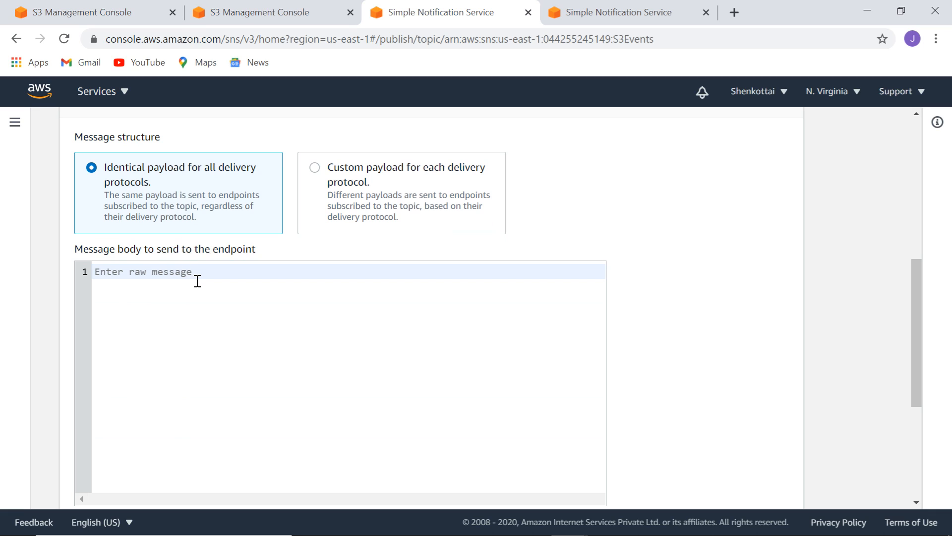
text(Welcome)
drag(912, 276, 919, 414)
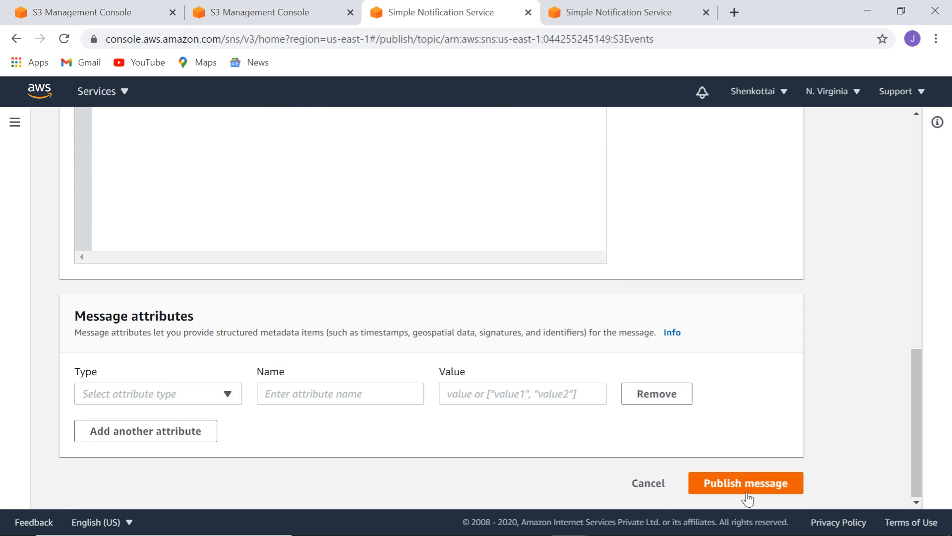
click(734, 485)
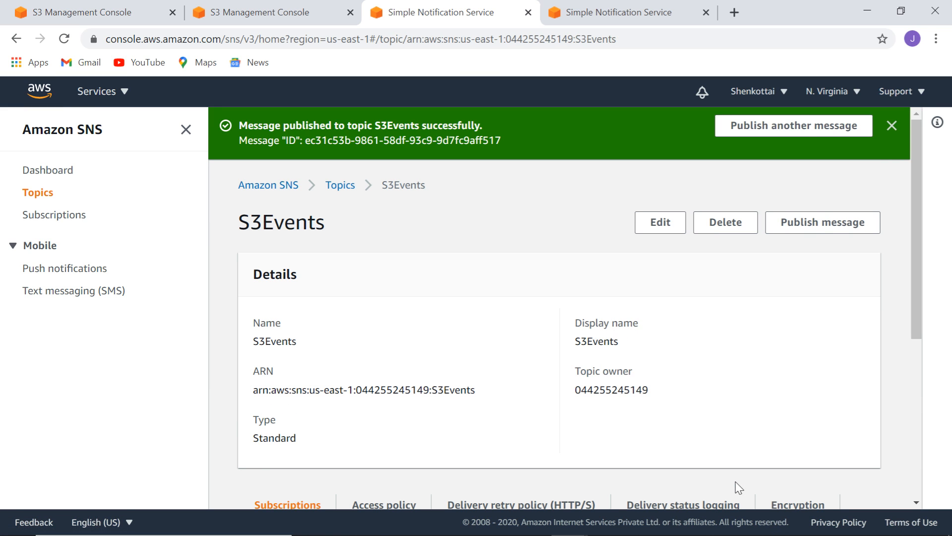
drag(916, 201, 931, 389)
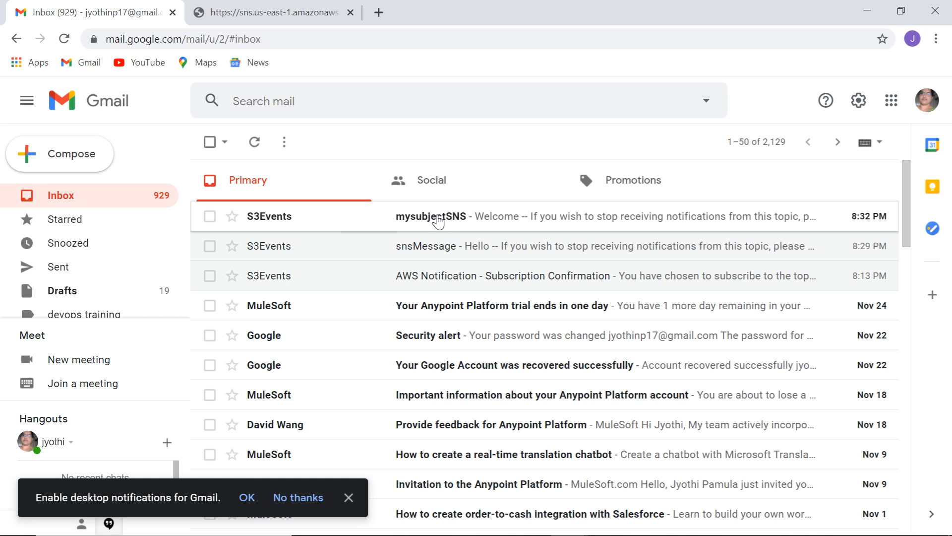
Open the mysubjectSNS email and highlight its body text 'Welcome' to confirm delivery.
click(437, 217)
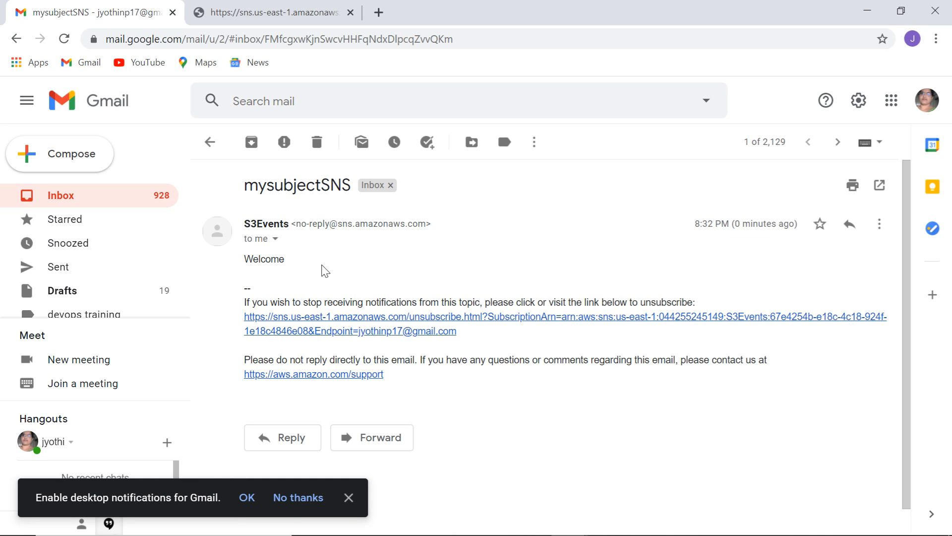
drag(243, 259, 292, 268)
click(512, 447)
Check the subscription confirmed page, then minimize Gmail to return to the S3Events topic.
click(293, 14)
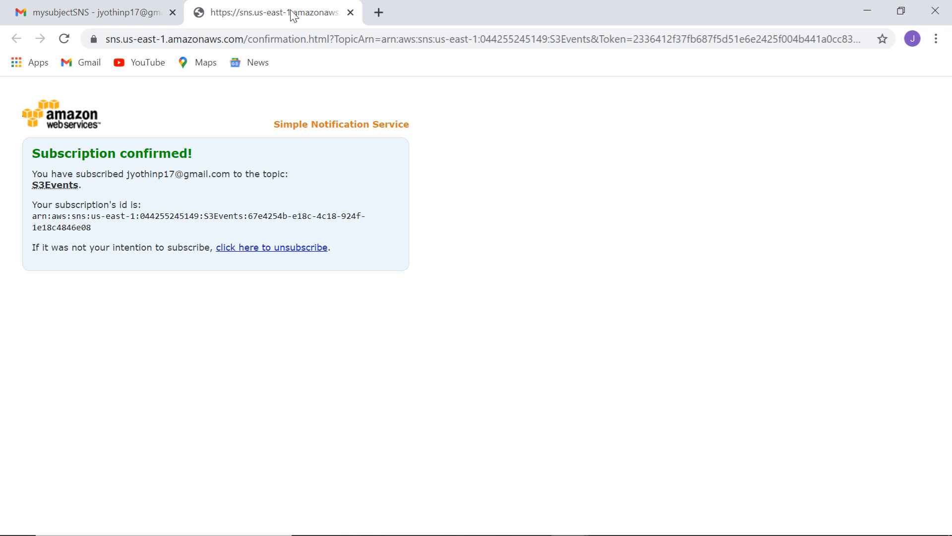
click(101, 12)
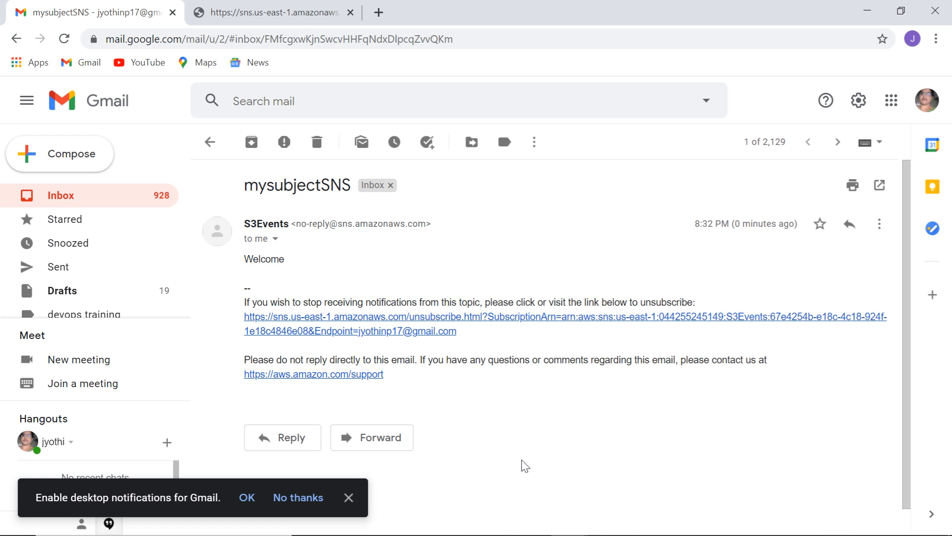
click(867, 10)
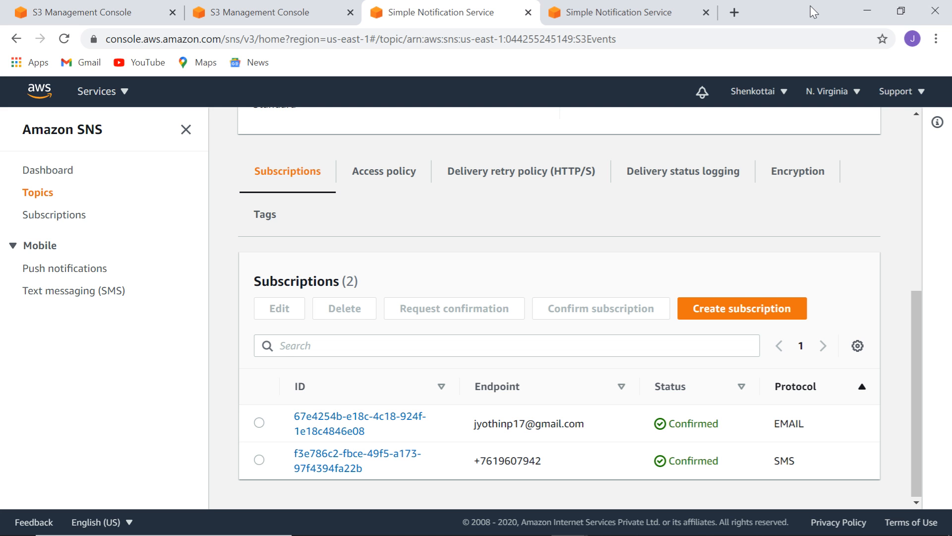